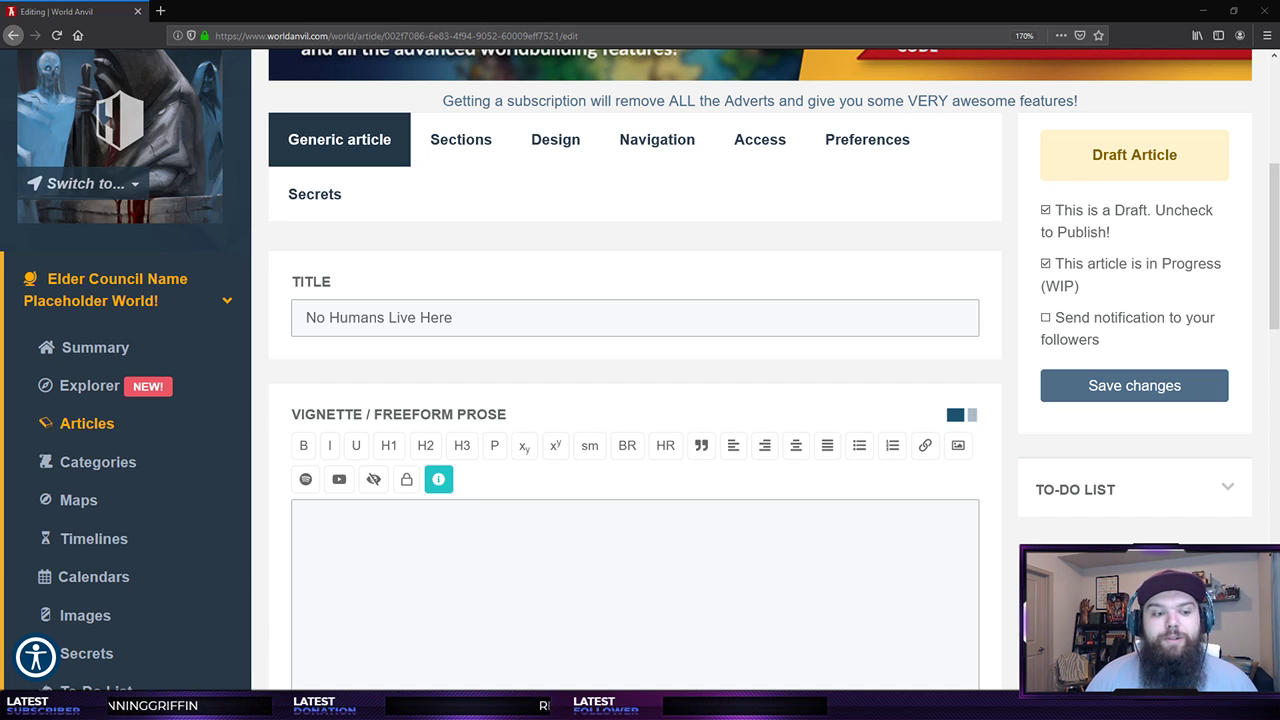
Write 'WHY?' in the vignette, then '- Were the humans killed off?' and '- Did they never exist here at all?'.
{"action": "scroll", "coordinate": [950, 259], "scroll_direction": "down", "scroll_amount": 3}
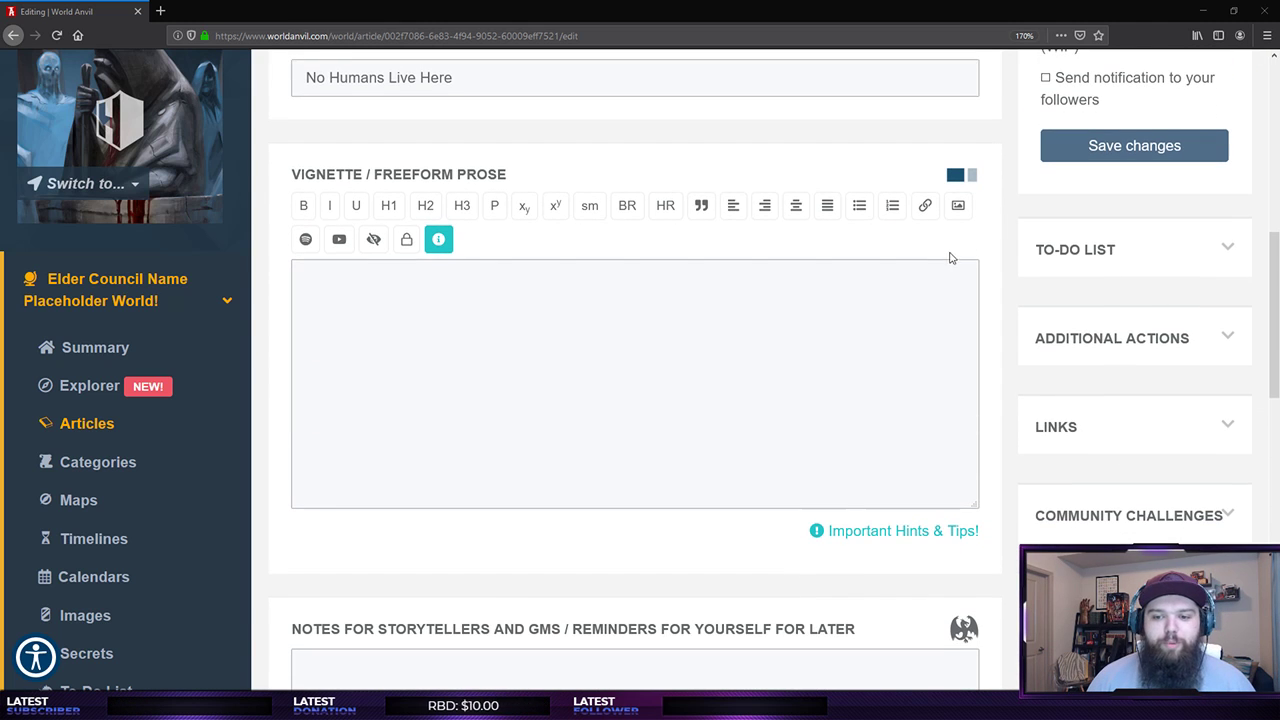
{"action": "left_click", "coordinate": [726, 316]}
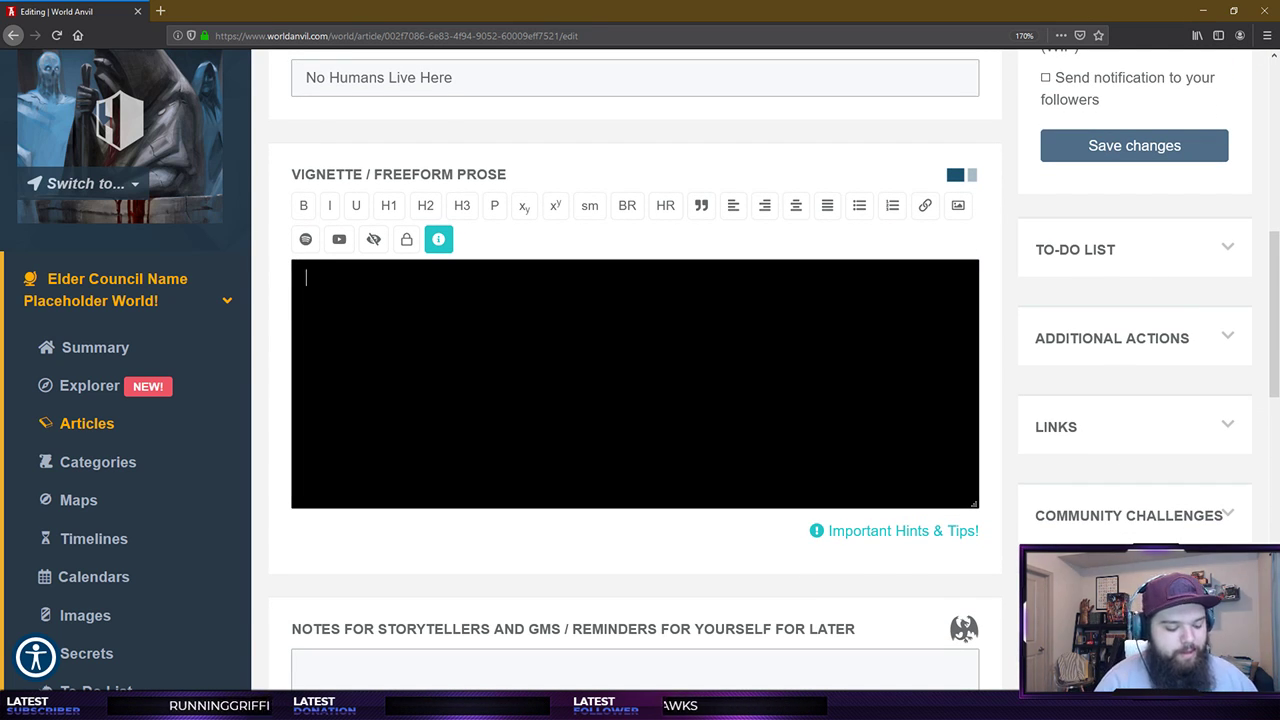
{"action": "type", "text": "WHY?"}
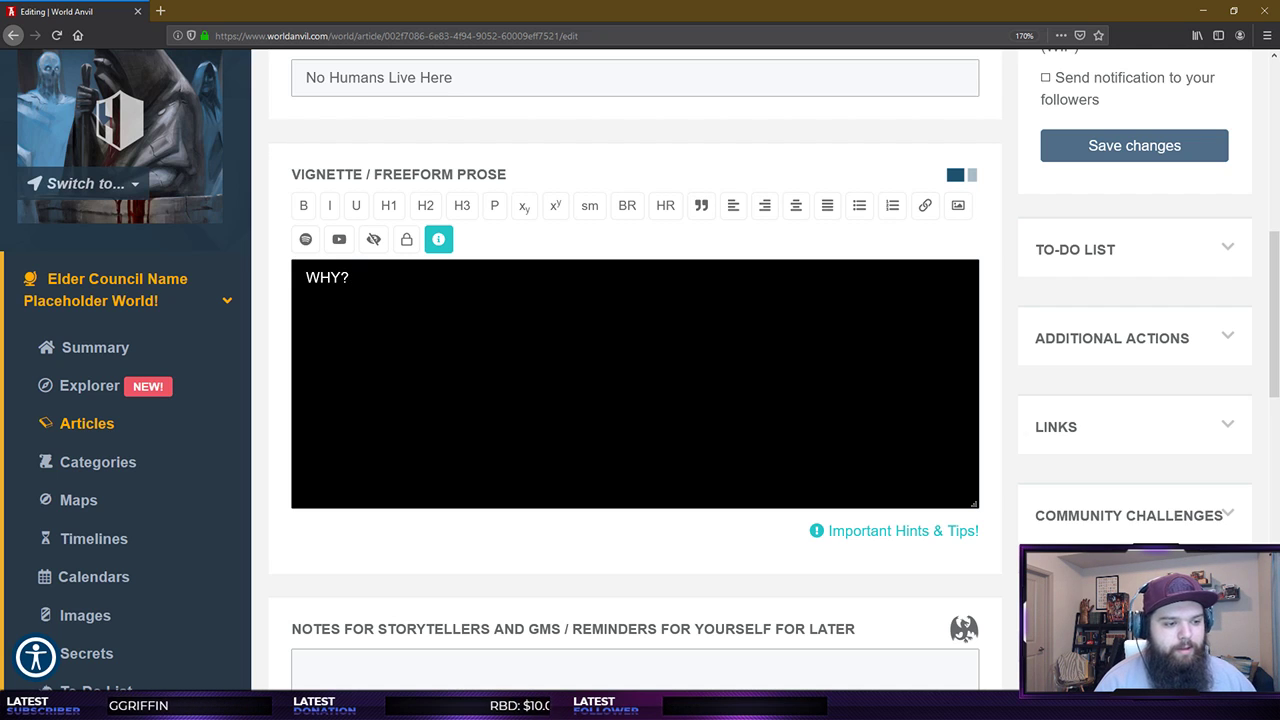
{"action": "key", "text": "Return"}
{"action": "type", "text": "- Were the humans killed off?"}
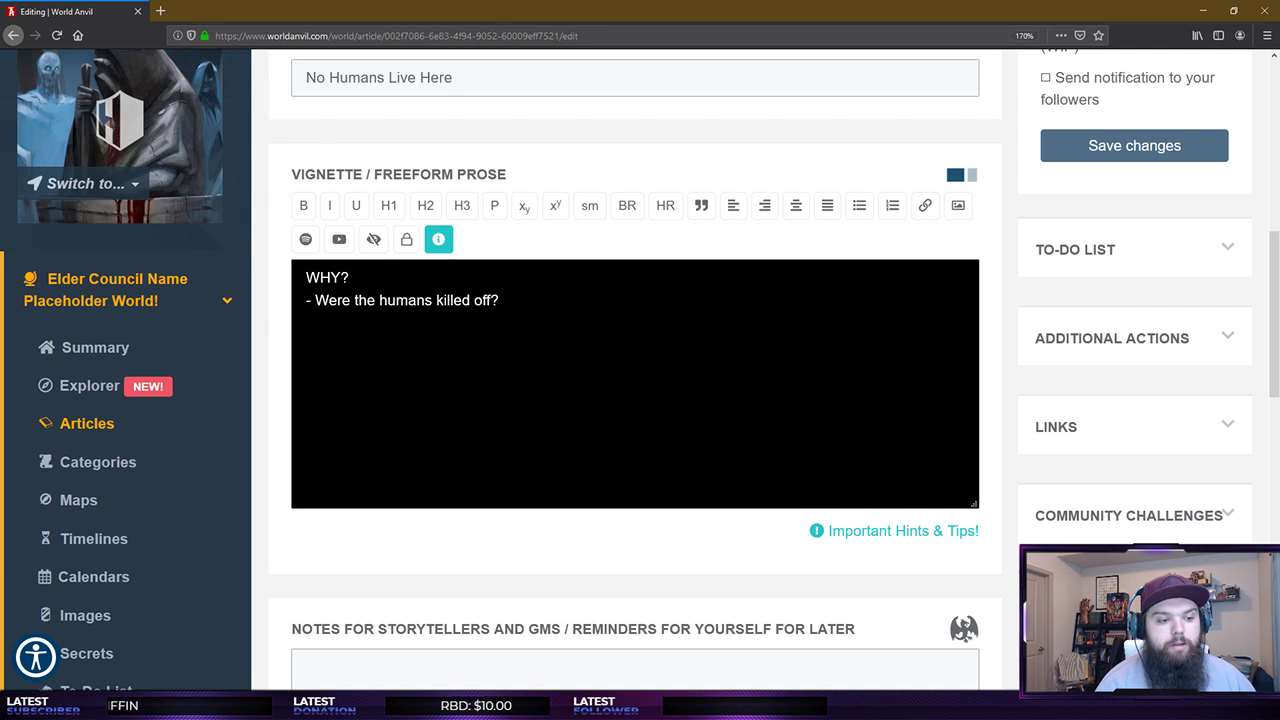
{"action": "key", "text": "Return"}
{"action": "type", "text": "- Did they"}
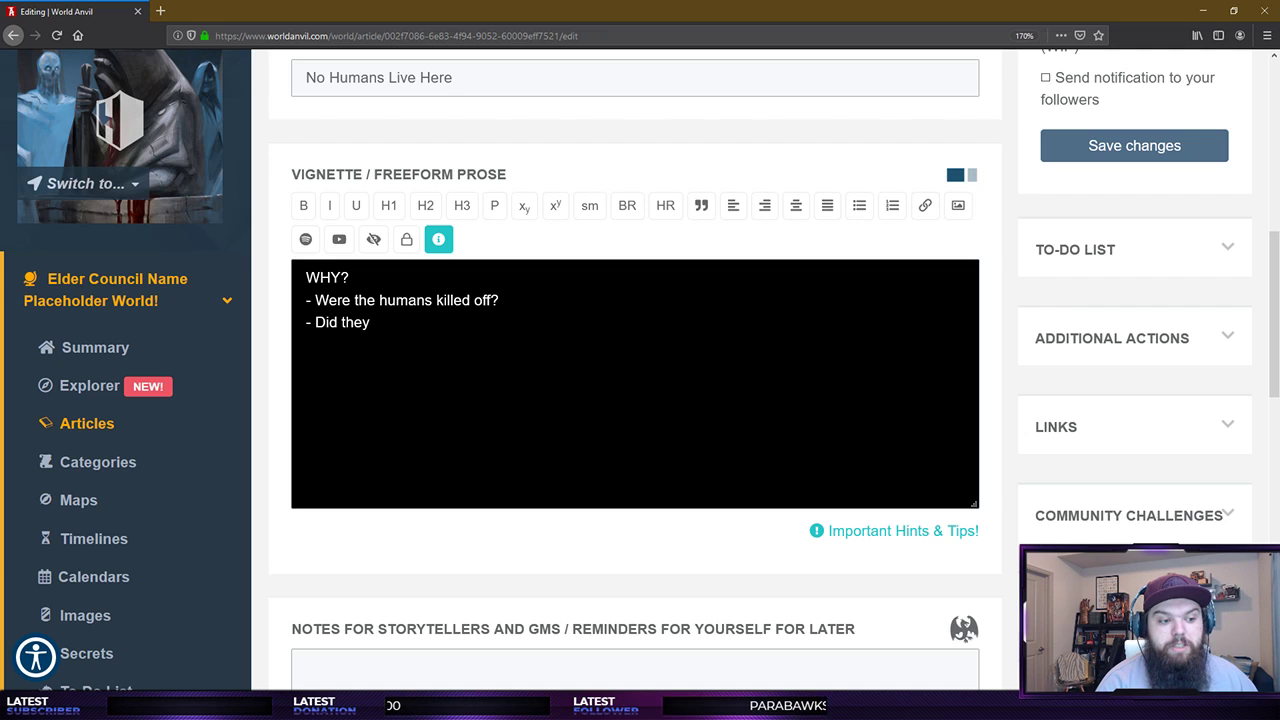
{"action": "type", "text": " newer exi"}
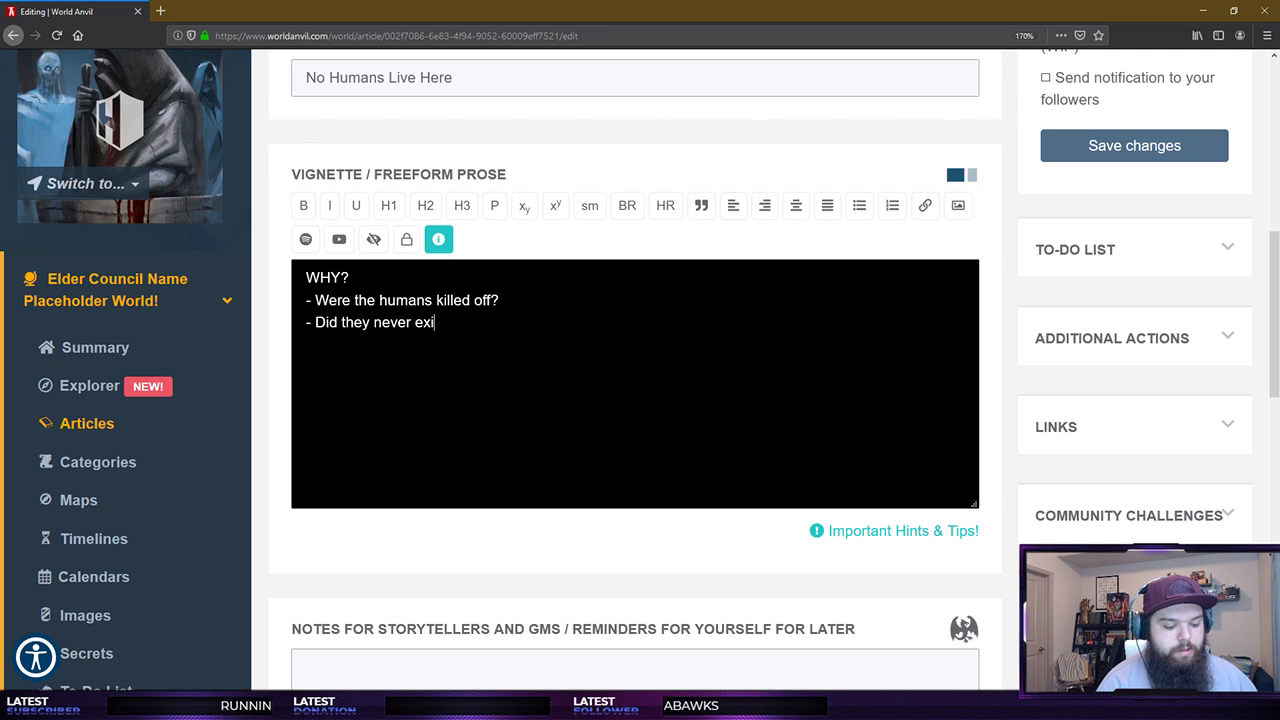
{"action": "type", "text": "st here at all?"}
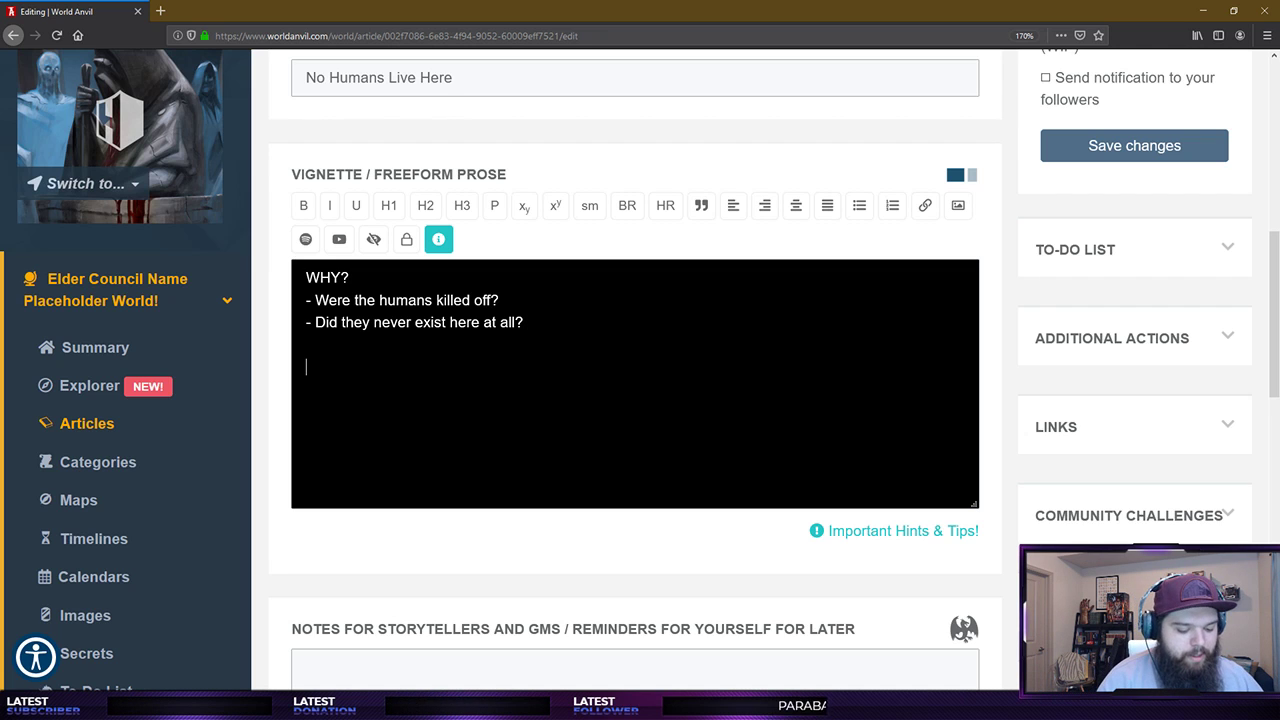
Finish the first explanation: humans overdid themselves, causing climate change/apocalypse, and left a wasteland or deserted world behind.
{"action": "type", "text": "sible Exp"}
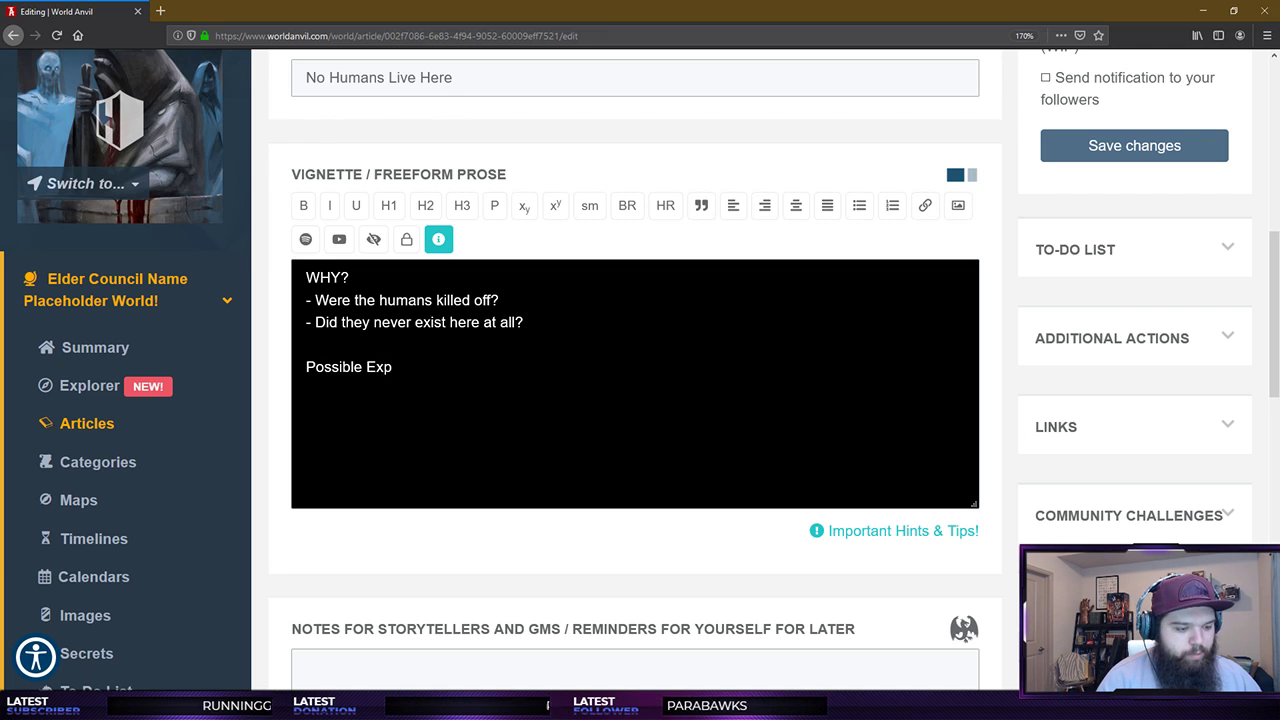
{"action": "type", "text": "lanations -"}
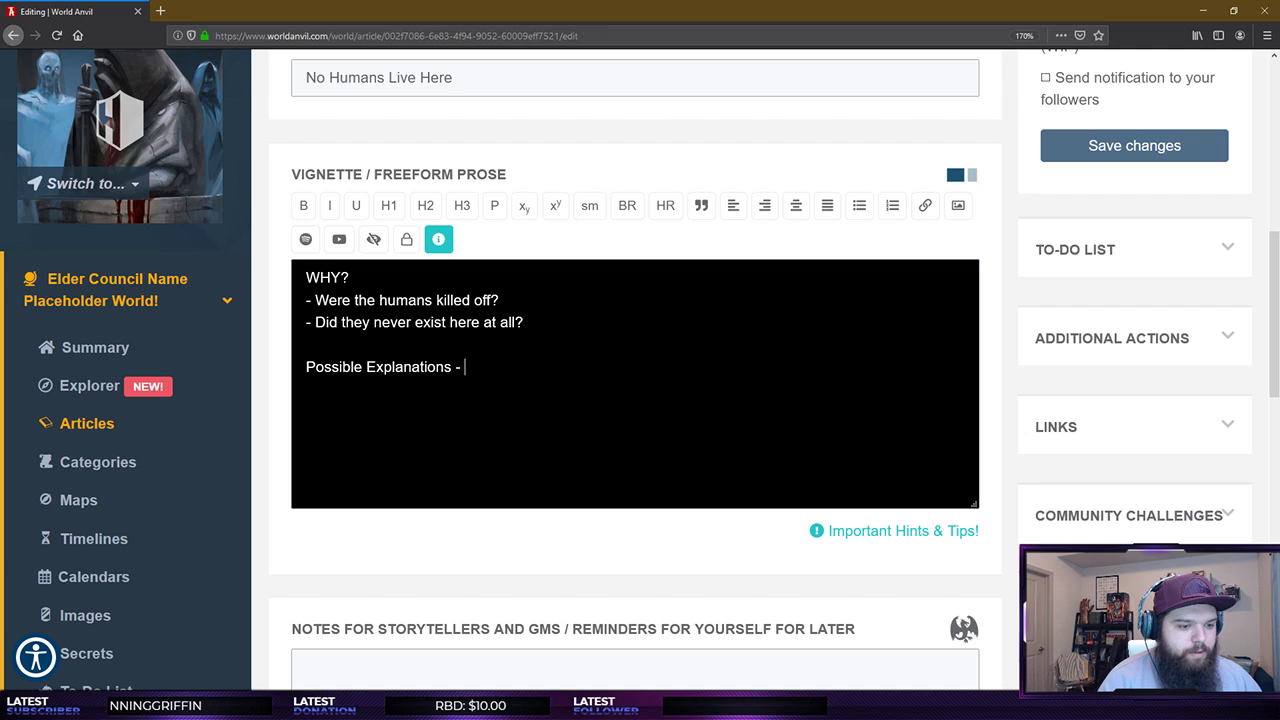
{"action": "key", "text": "Return"}
{"action": "key", "text": "Return"}
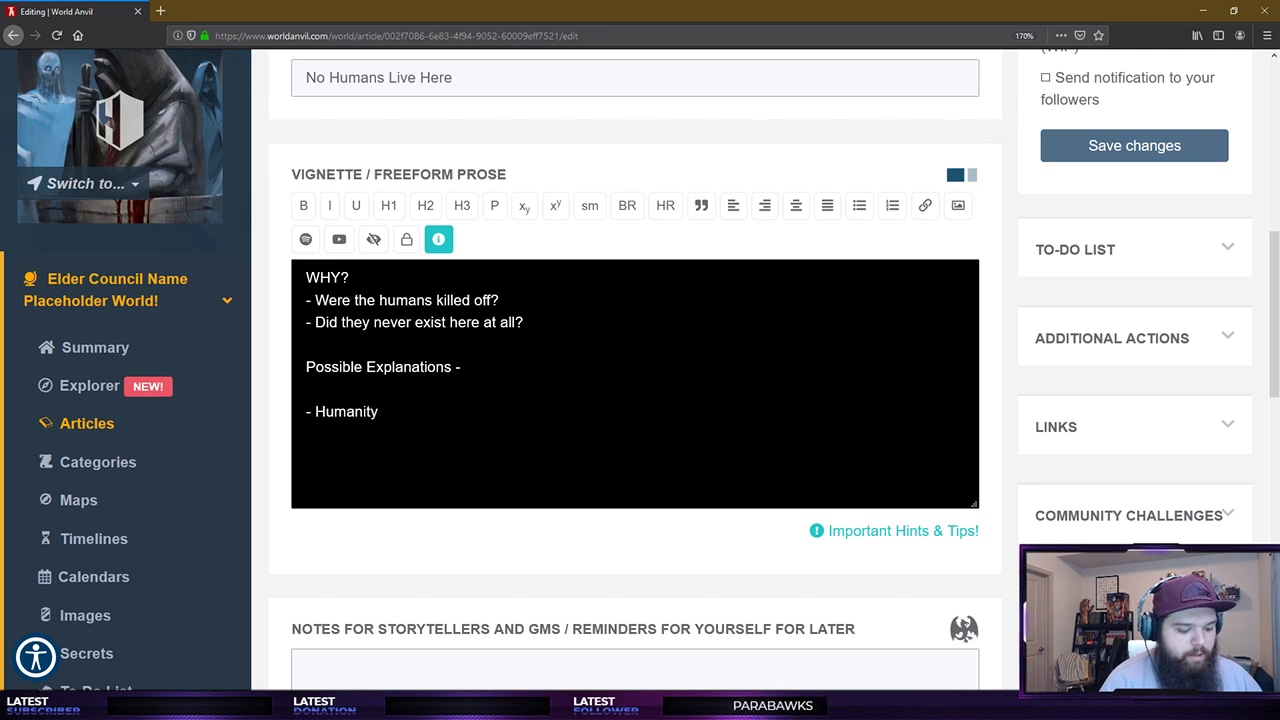
{"action": "type", "text": "thriv"}
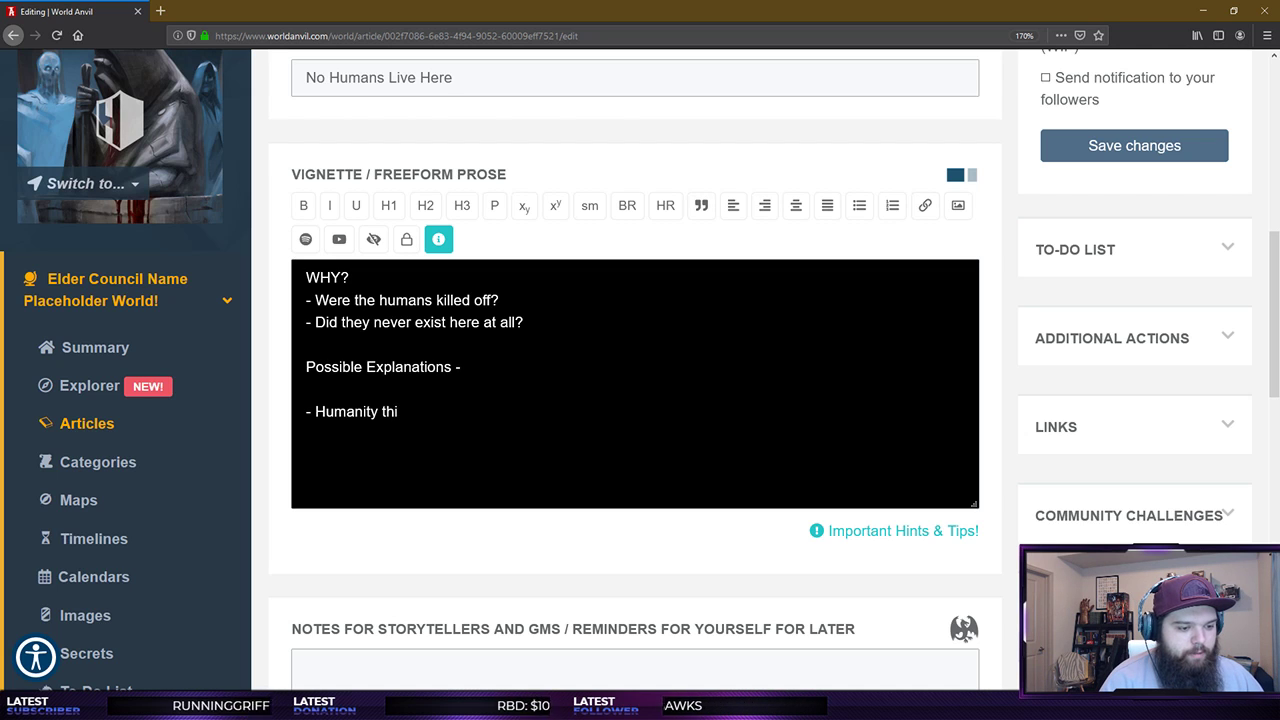
{"action": "type", "text": "ed, and overdid themselve"}
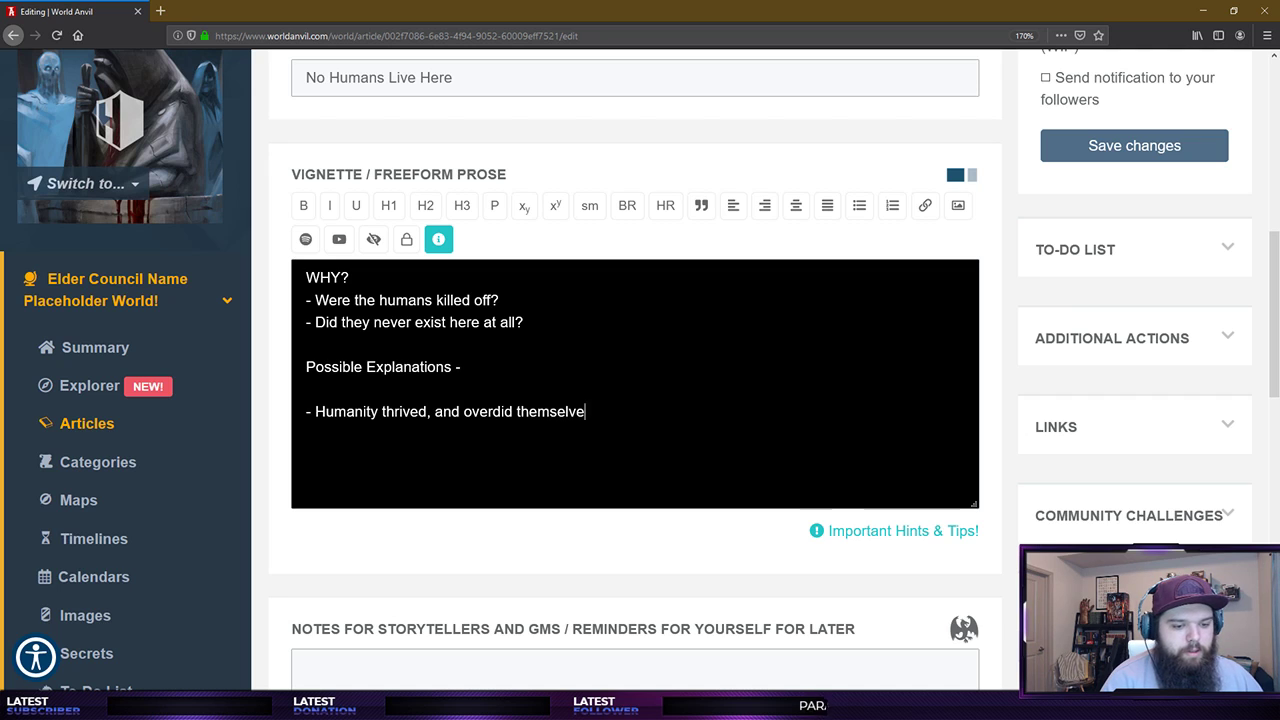
{"action": "type", "text": "s, leading to poiss"}
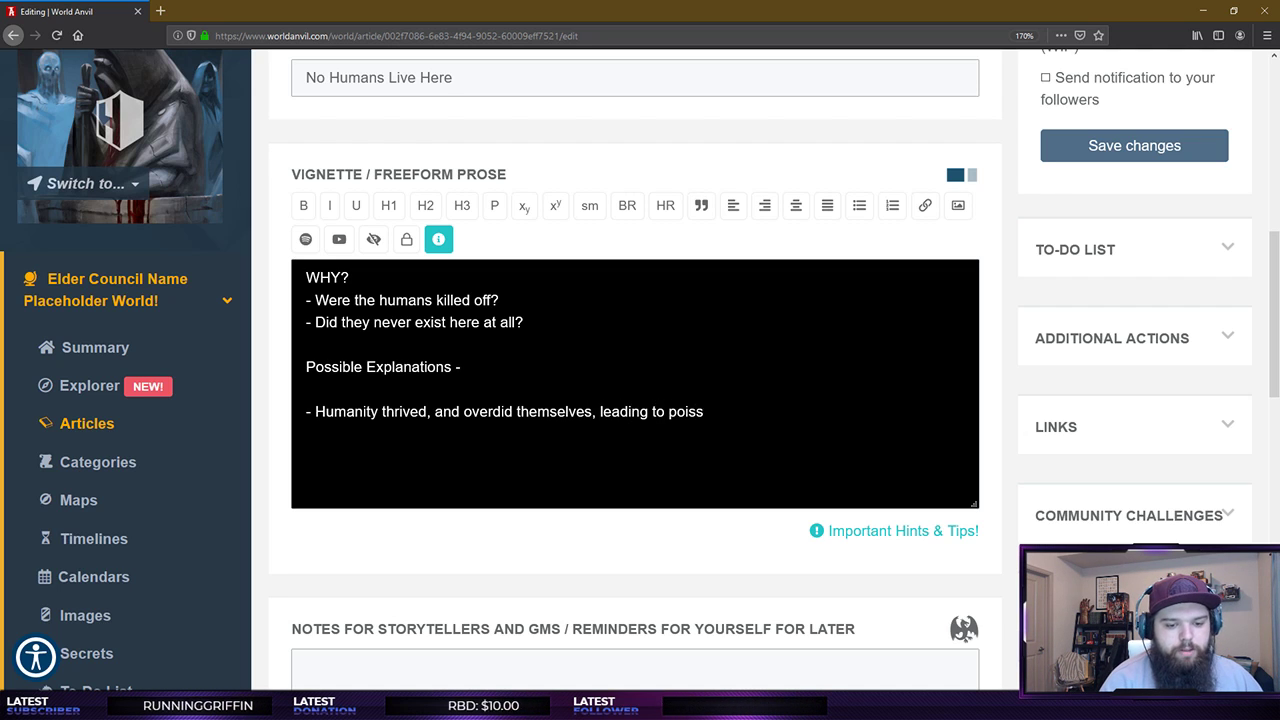
{"action": "key", "text": "BackSpace"}
{"action": "key", "text": "BackSpace"}
{"action": "key", "text": "BackSpace"}
{"action": "type", "text": "ssible cloi"}
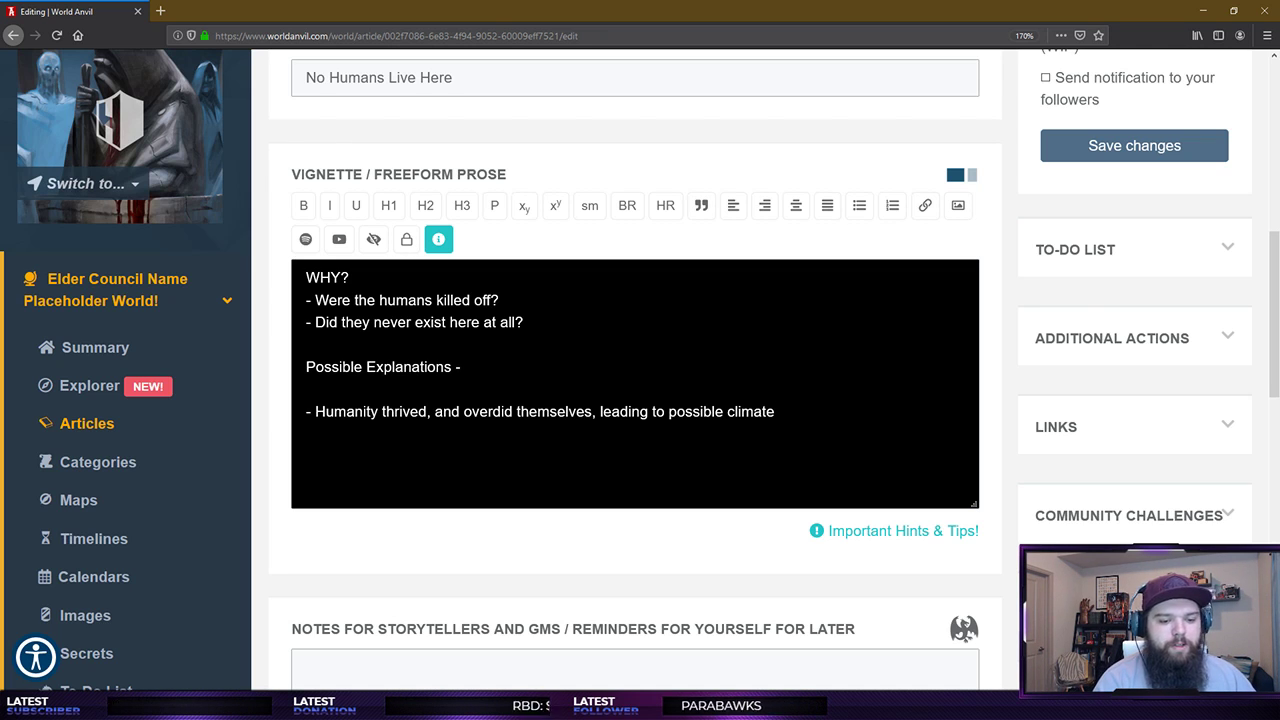
{"action": "type", "text": "c"}
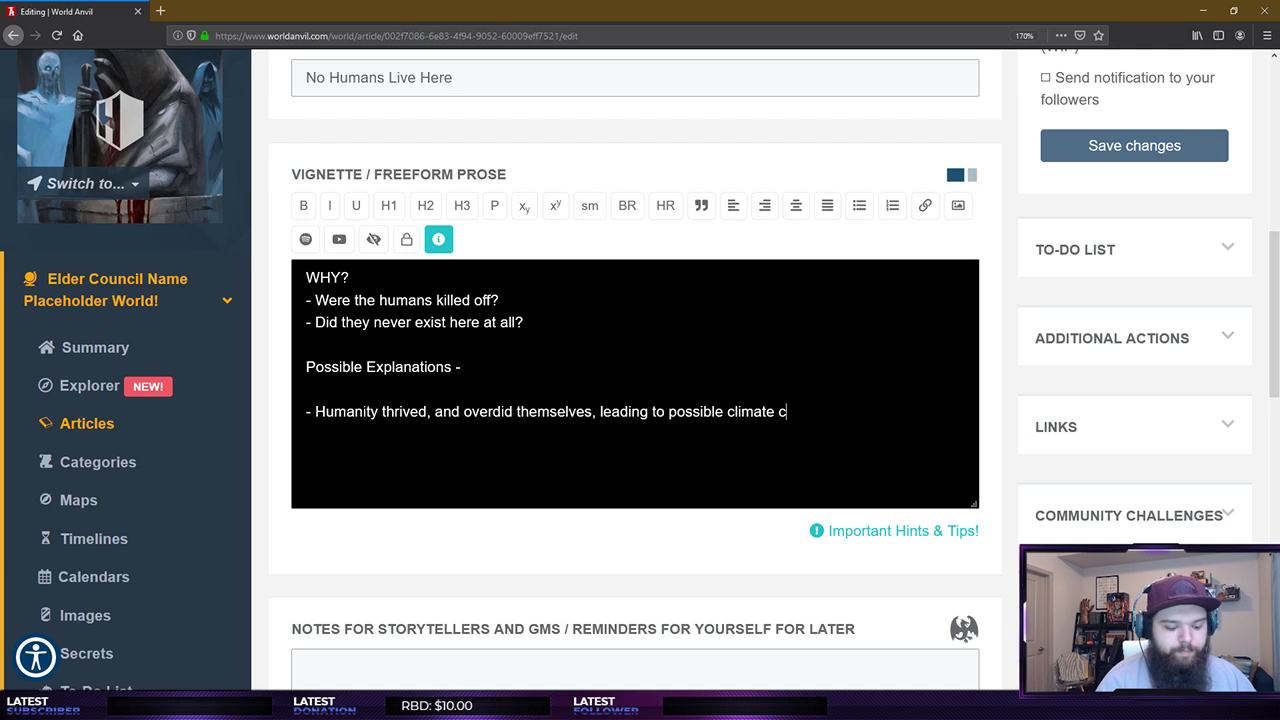
{"action": "type", "text": "lahange/apocalypse"}
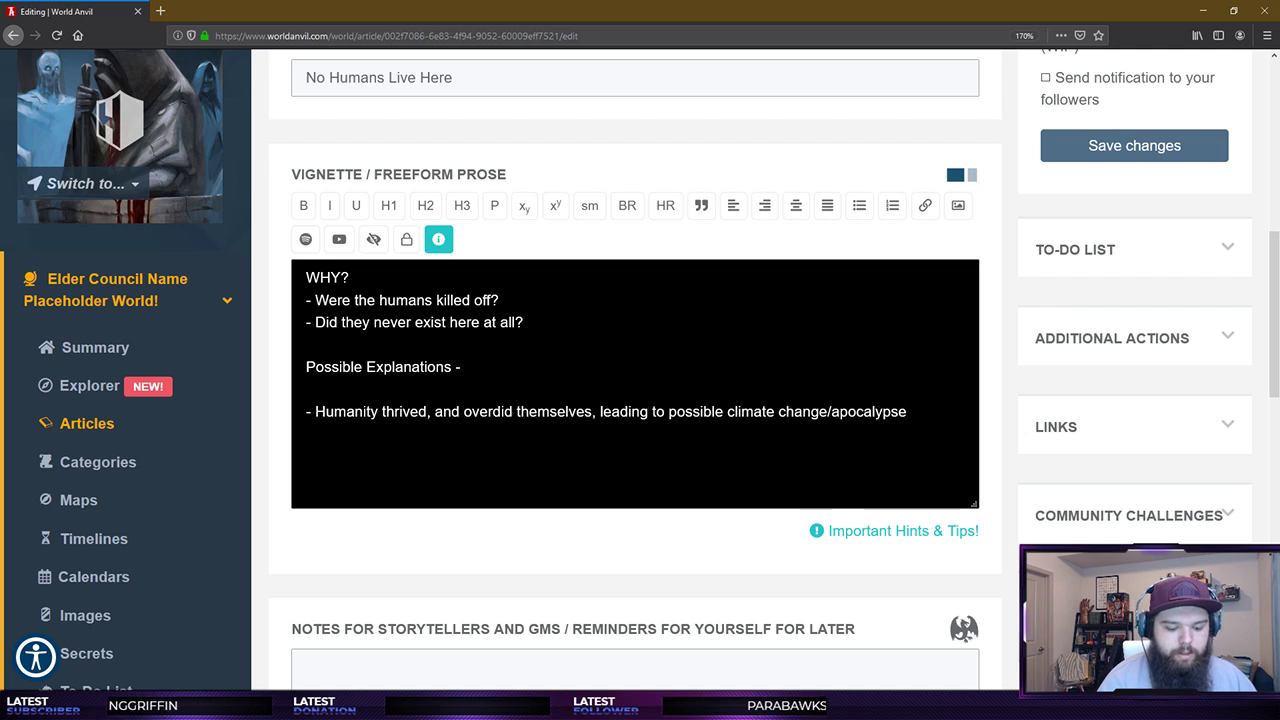
{"action": "type", "text": ". Hu"}
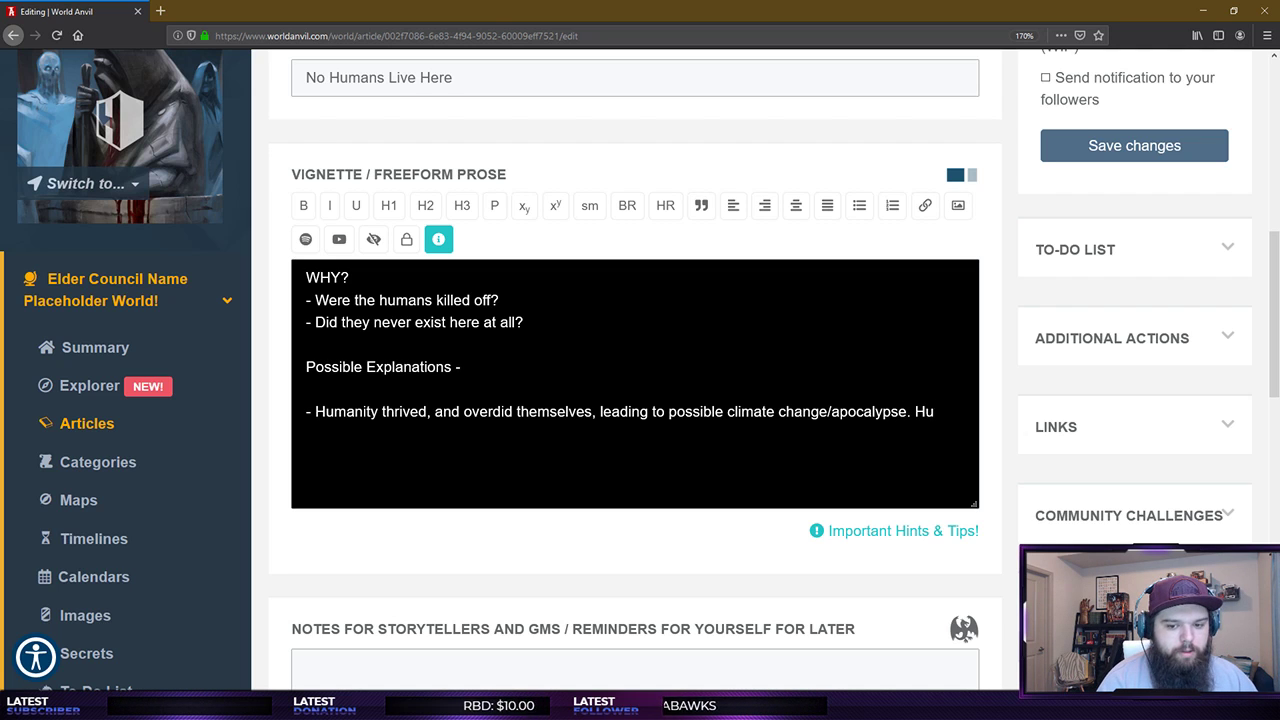
{"action": "type", "text": "mans died off,"}
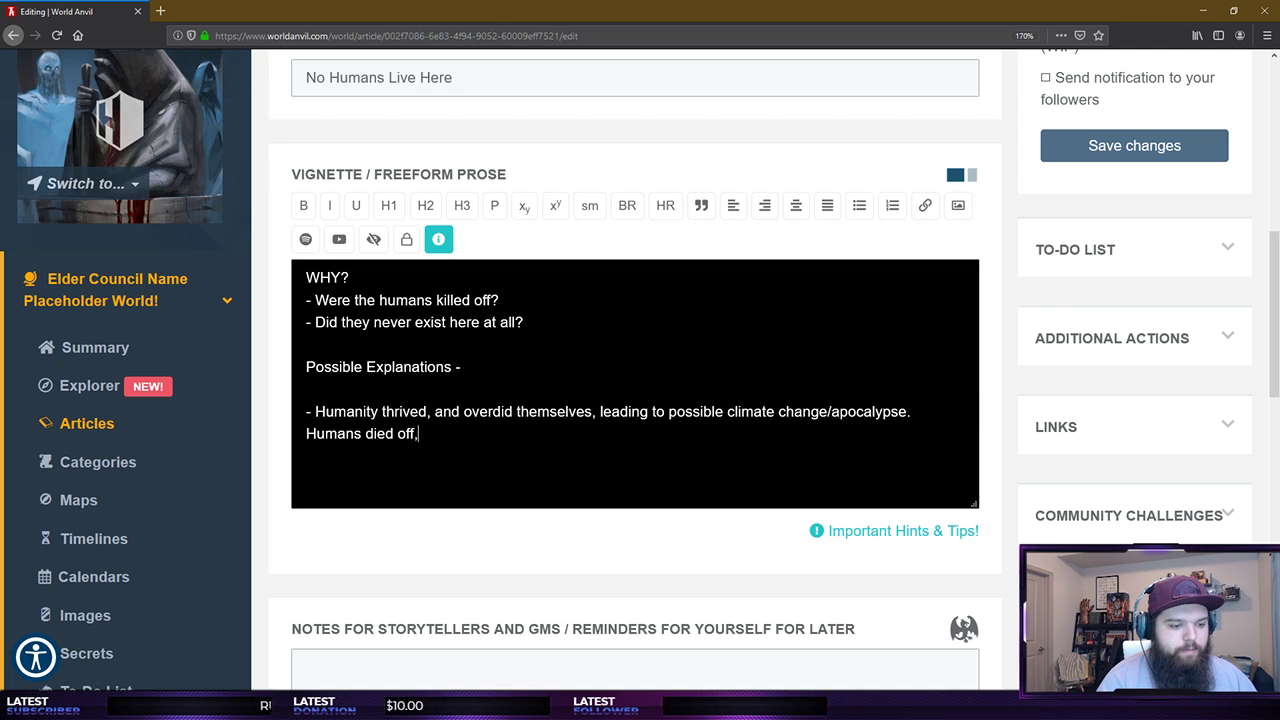
{"action": "type", "text": " left a "}
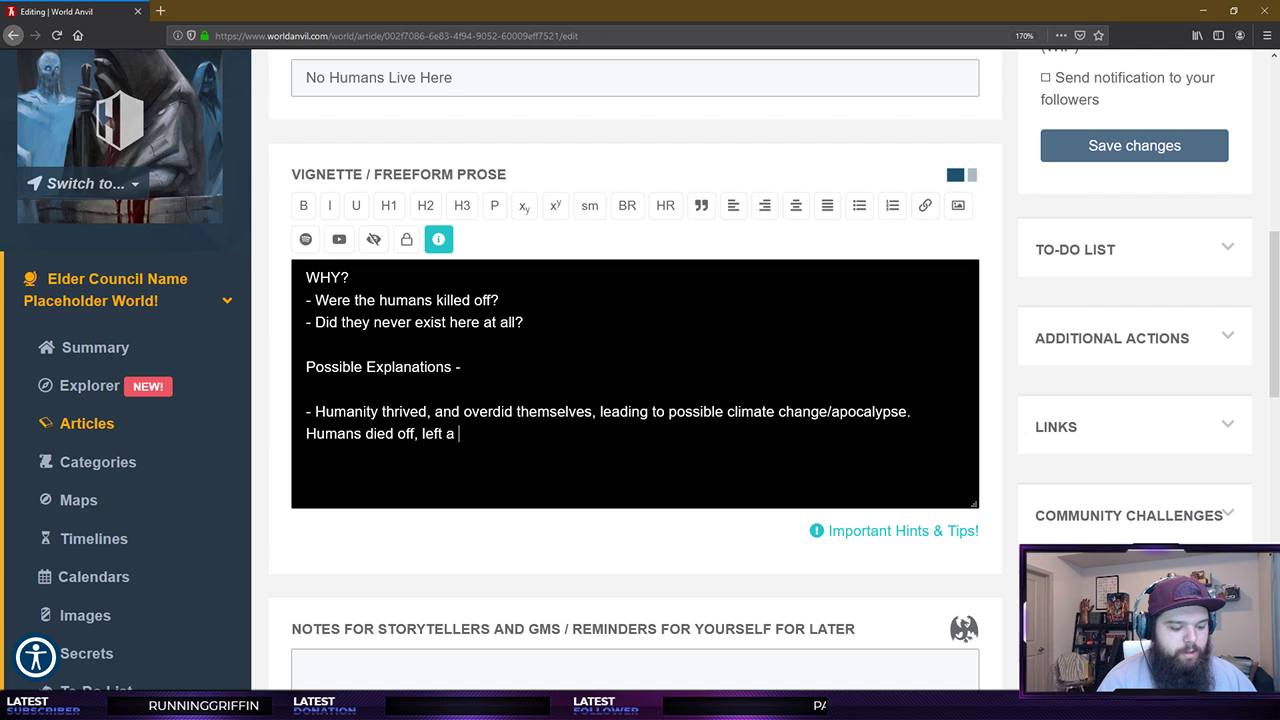
{"action": "type", "text": "wastel"}
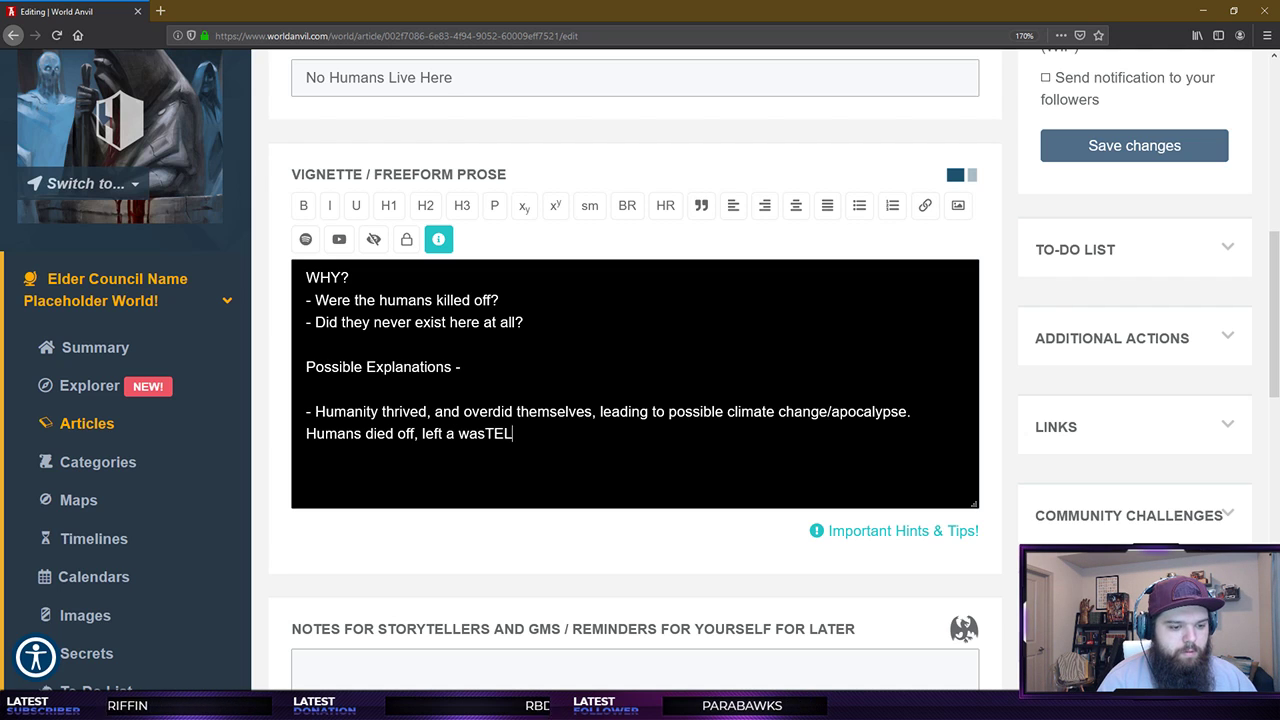
{"action": "key", "text": "BackSpace"}
{"action": "key", "text": "BackSpace"}
{"action": "key", "text": "BackSpace"}
{"action": "type", "text": "teland or des"}
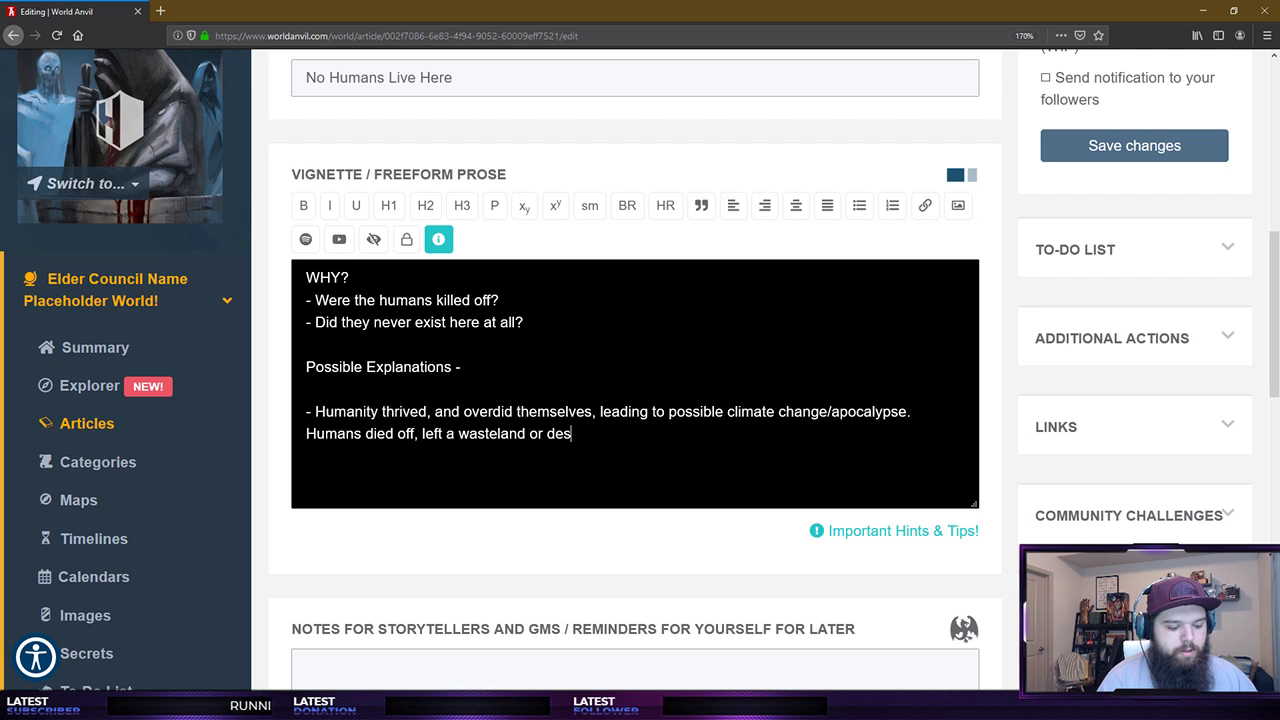
{"action": "type", "text": "erted "}
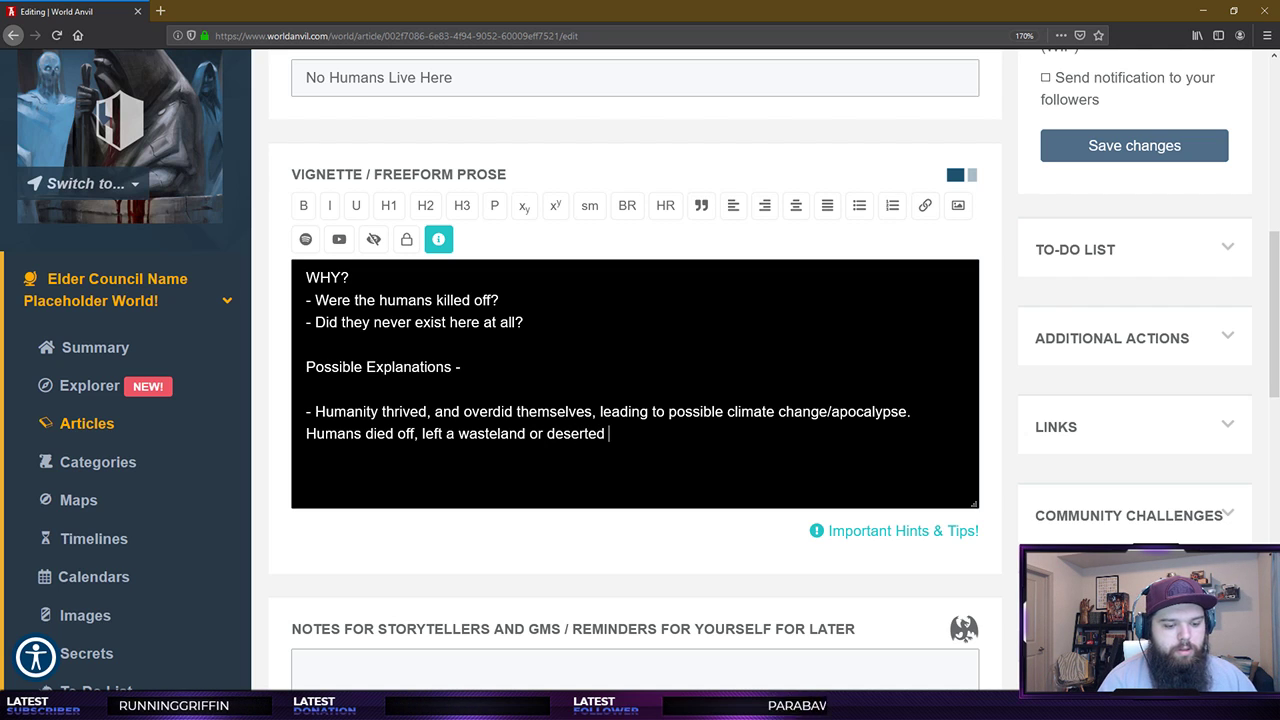
{"action": "type", "text": "world behind."}
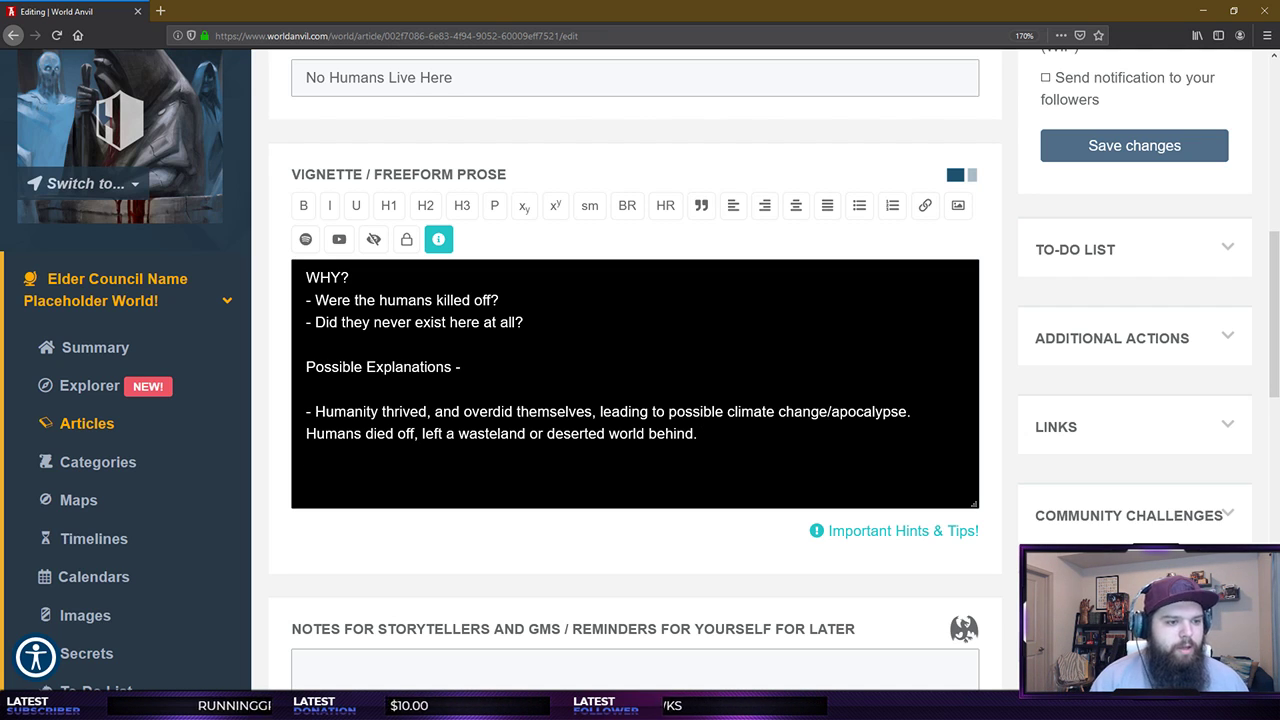
Begin a new dash bullet on the line below 'behind.'.
{"action": "key", "text": "Return"}
{"action": "key", "text": "Return"}
{"action": "type", "text": "- Possible self-sa"}
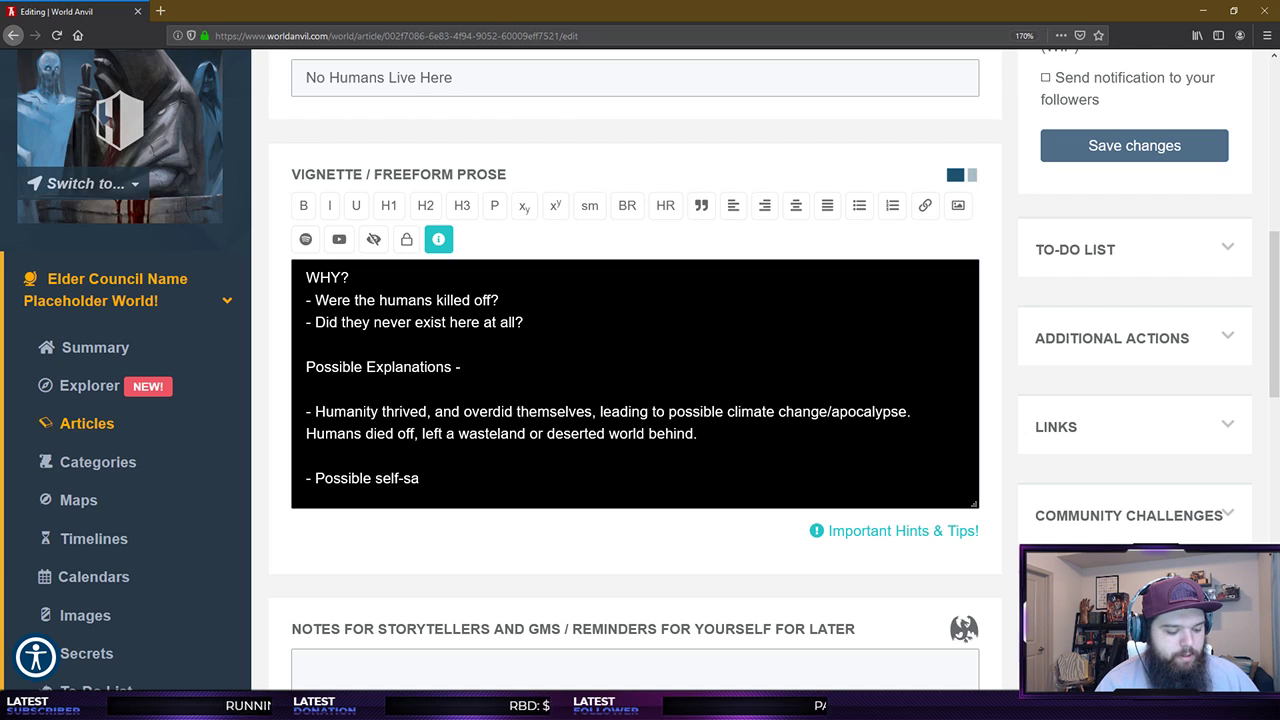
Write the bullet 'Possible self-sacrificial event on part of humanity, ( blood magic? )'.
{"action": "type", "text": "crificial event"}
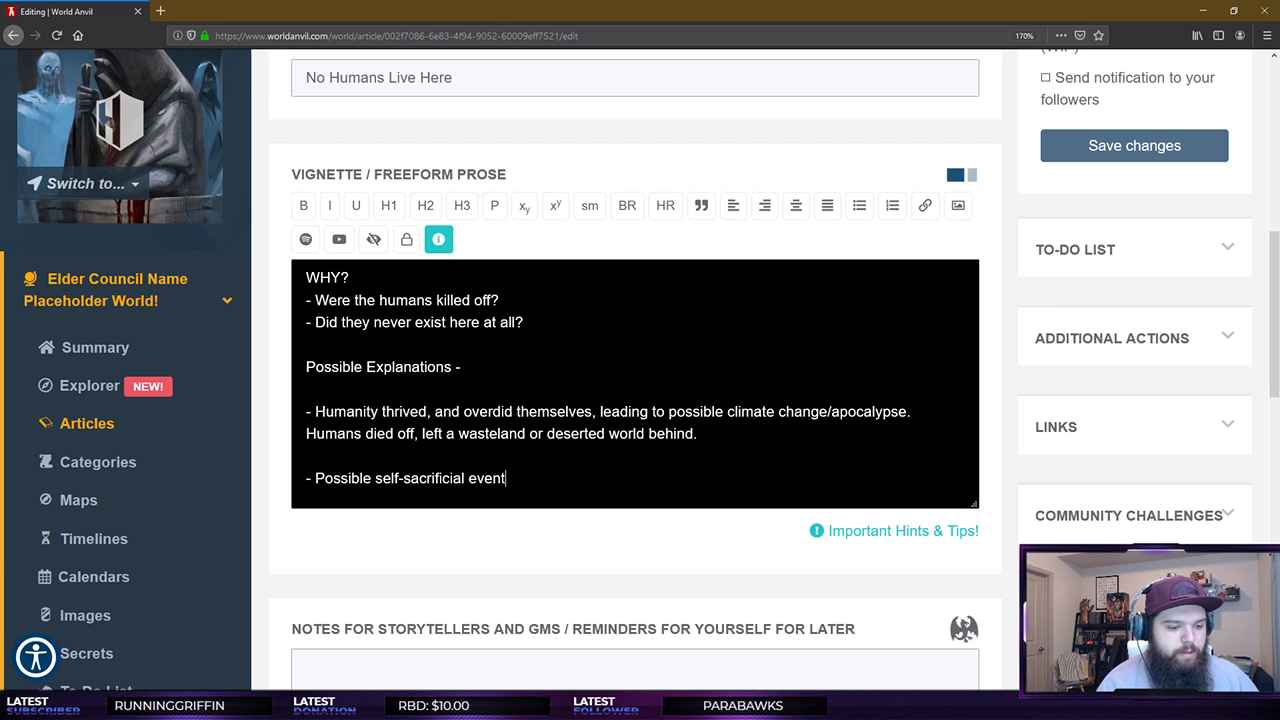
{"action": "type", "text": " on par"}
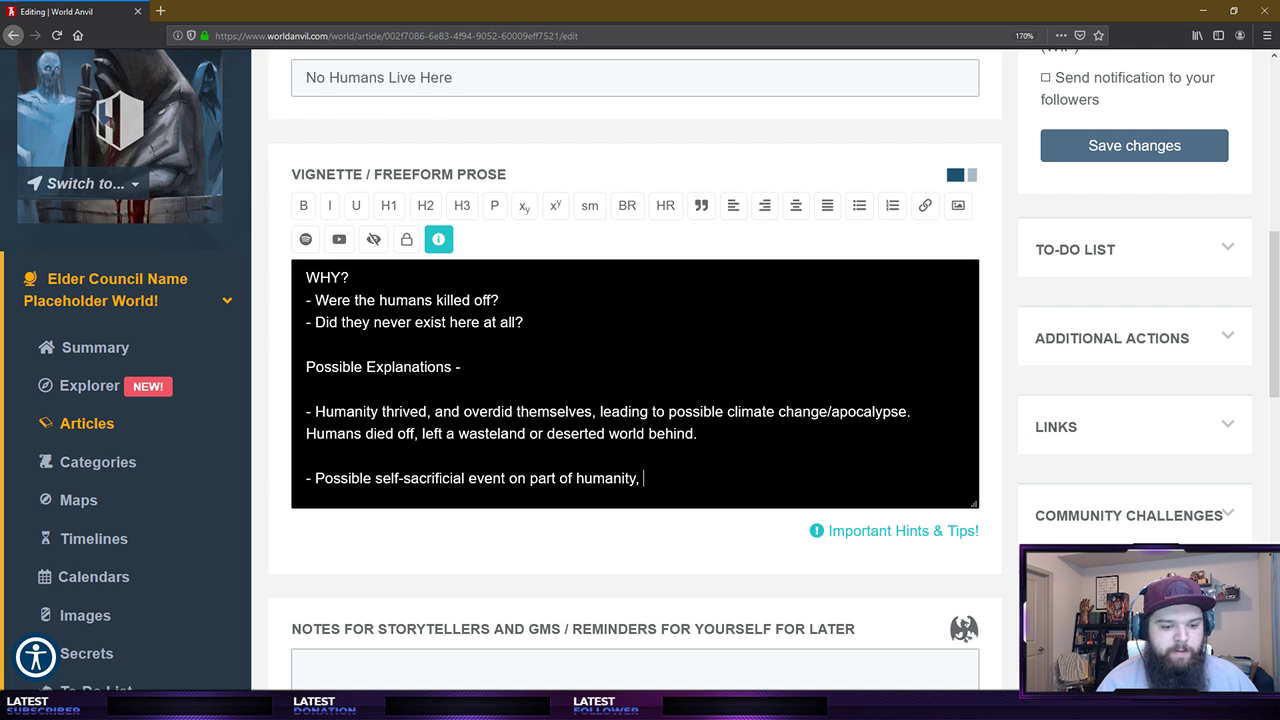
{"action": "type", "text": "t of humanity, "}
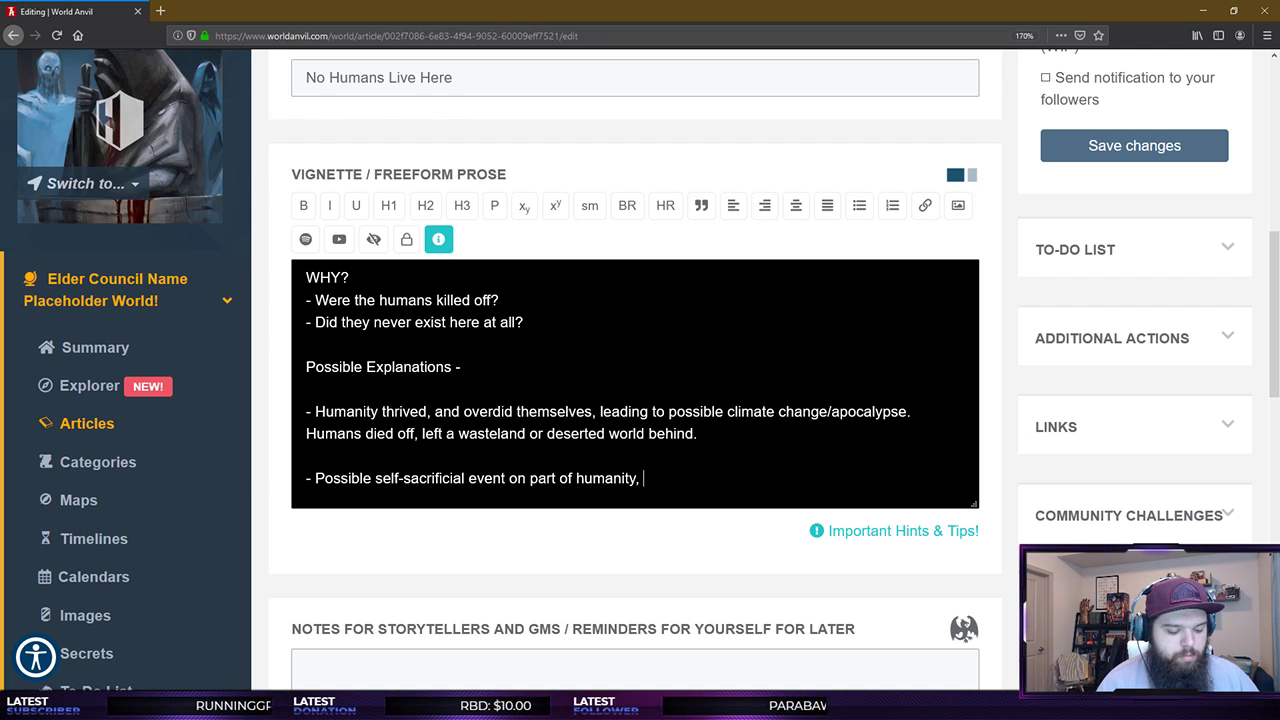
{"action": "type", "text": "( blood magic?"}
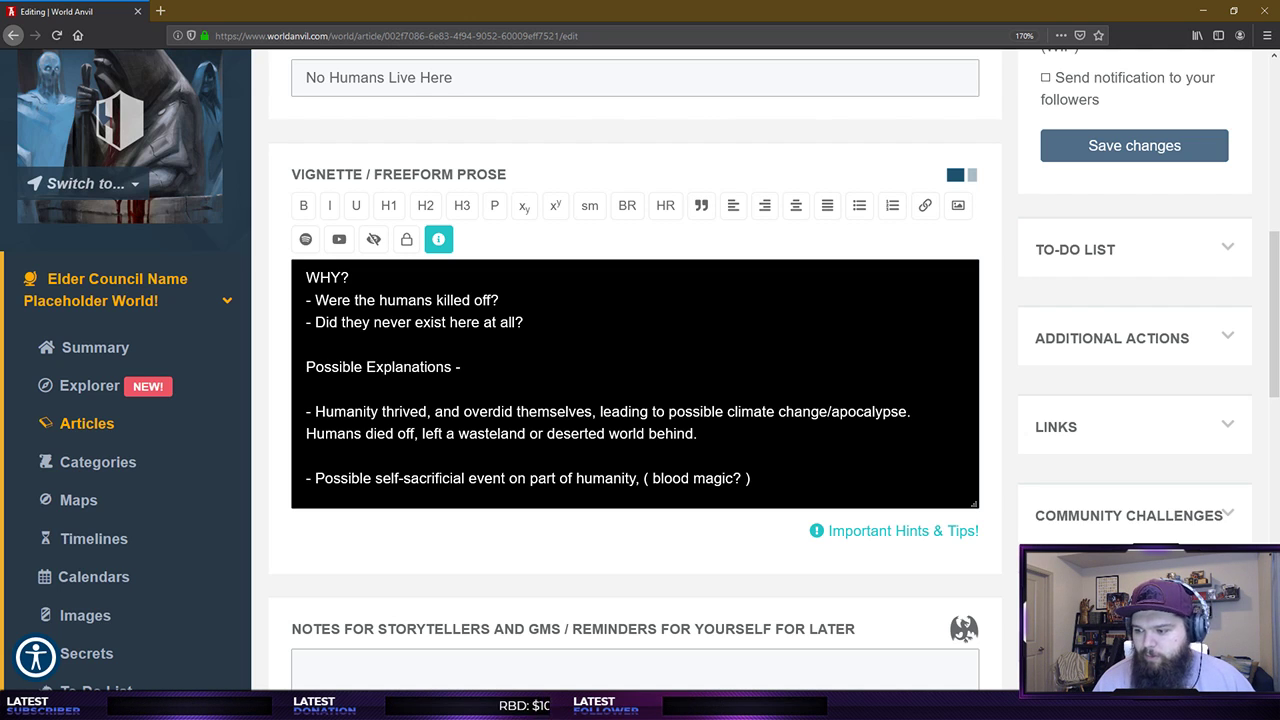
Add 'current day races stumble upon the ruins of human's event/rituals?' and leave space below.
{"action": "type", "text": "current"}
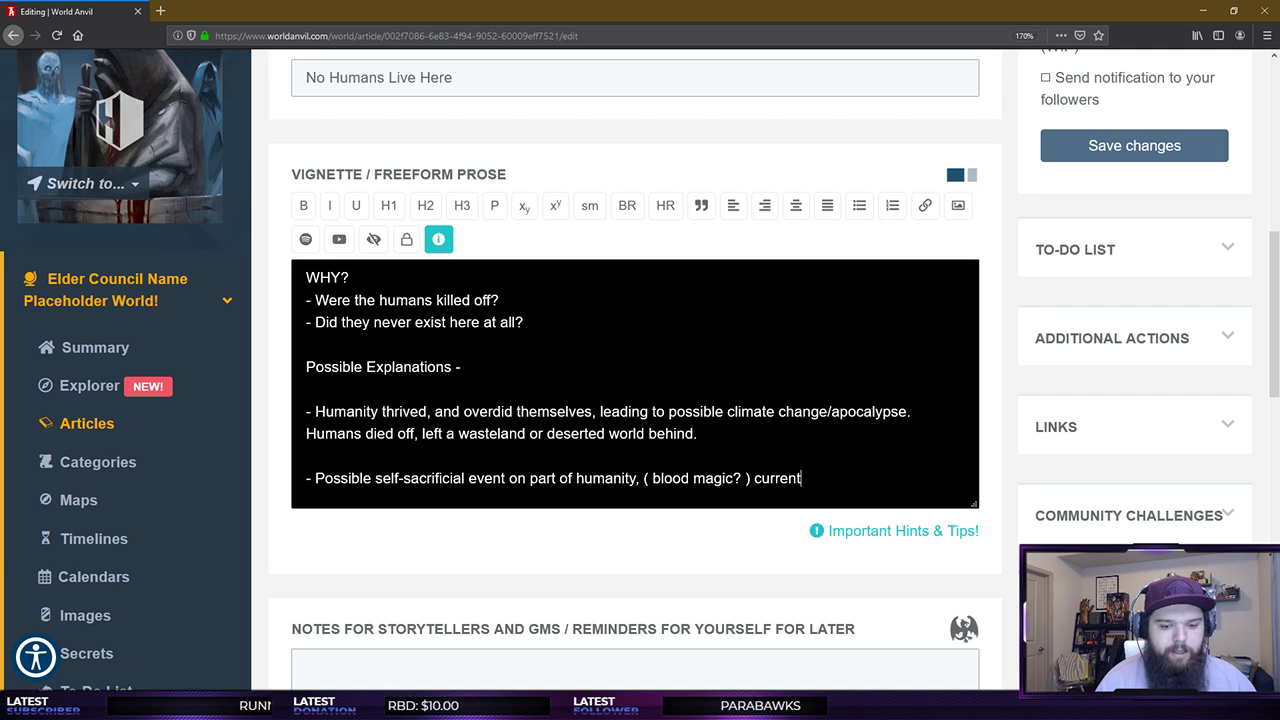
{"action": "type", "text": " day races s"}
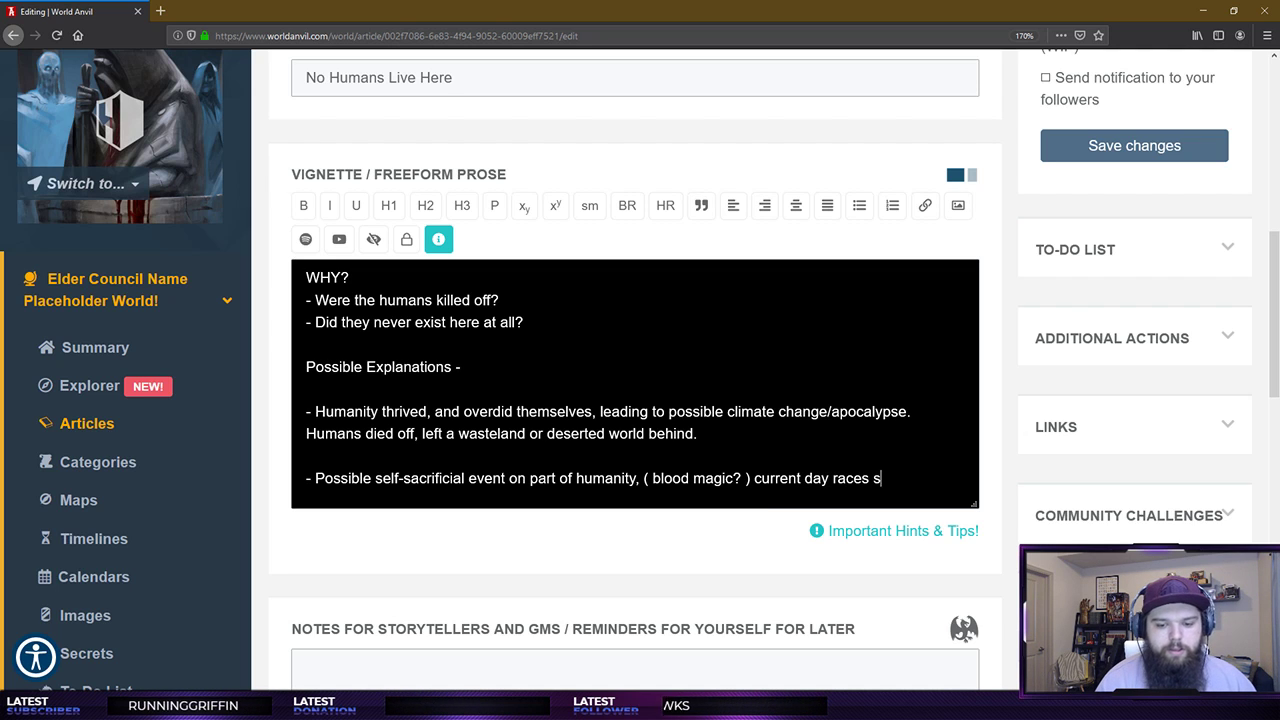
{"action": "type", "text": "tumble upon t"}
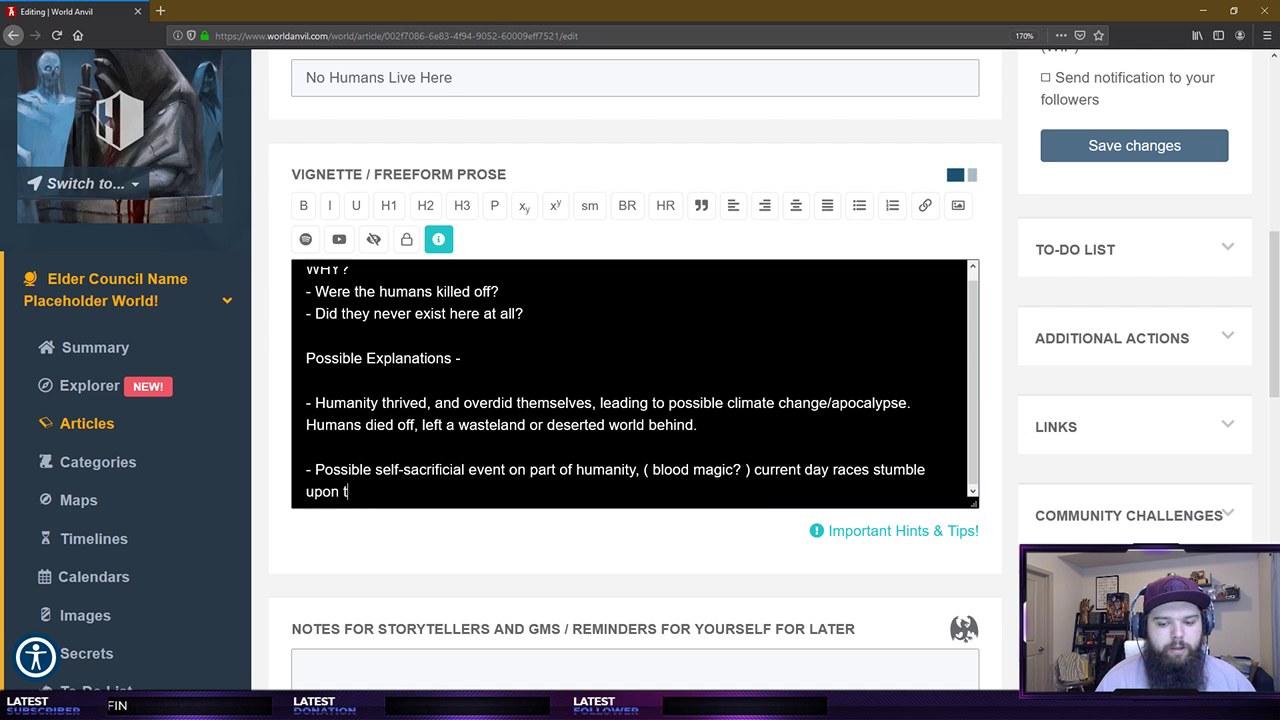
{"action": "type", "text": "he ruins of humanities"}
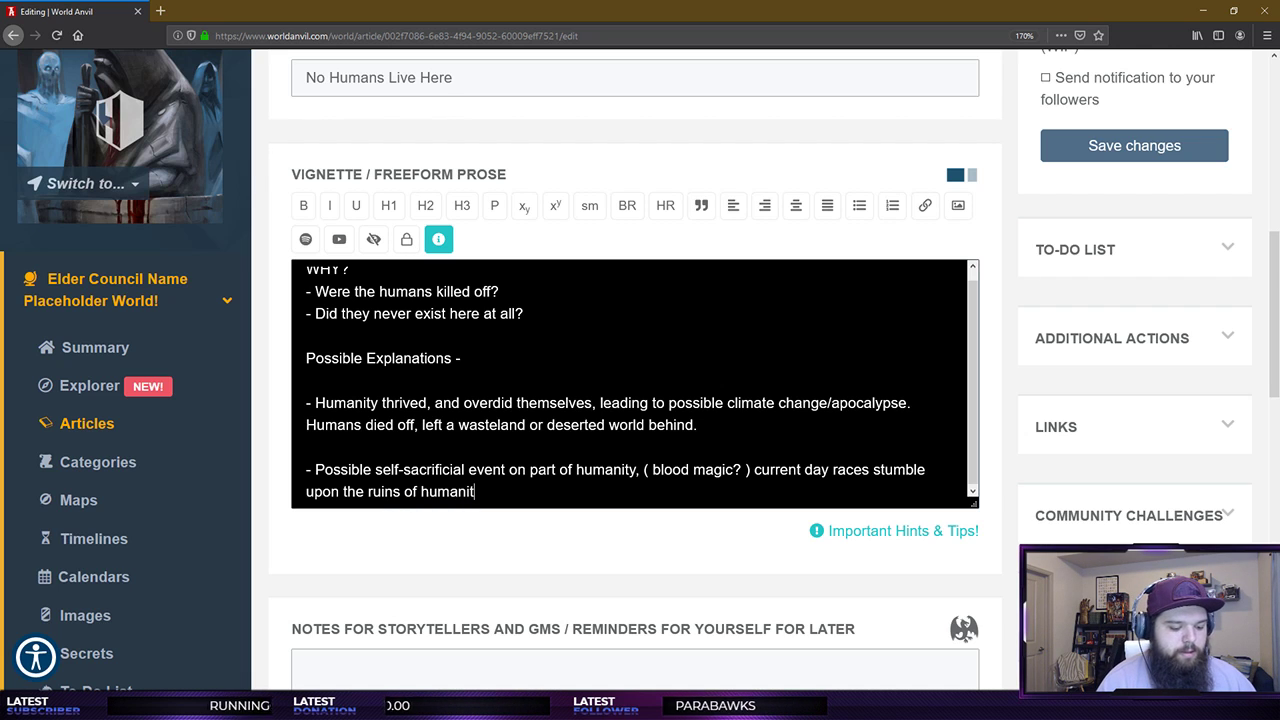
{"action": "key", "text": "BackSpace"}
{"action": "key", "text": "BackSpace"}
{"action": "key", "text": "BackSpace"}
{"action": "key", "text": "BackSpace"}
{"action": "key", "text": "BackSpace"}
{"action": "type", "text": "'s"}
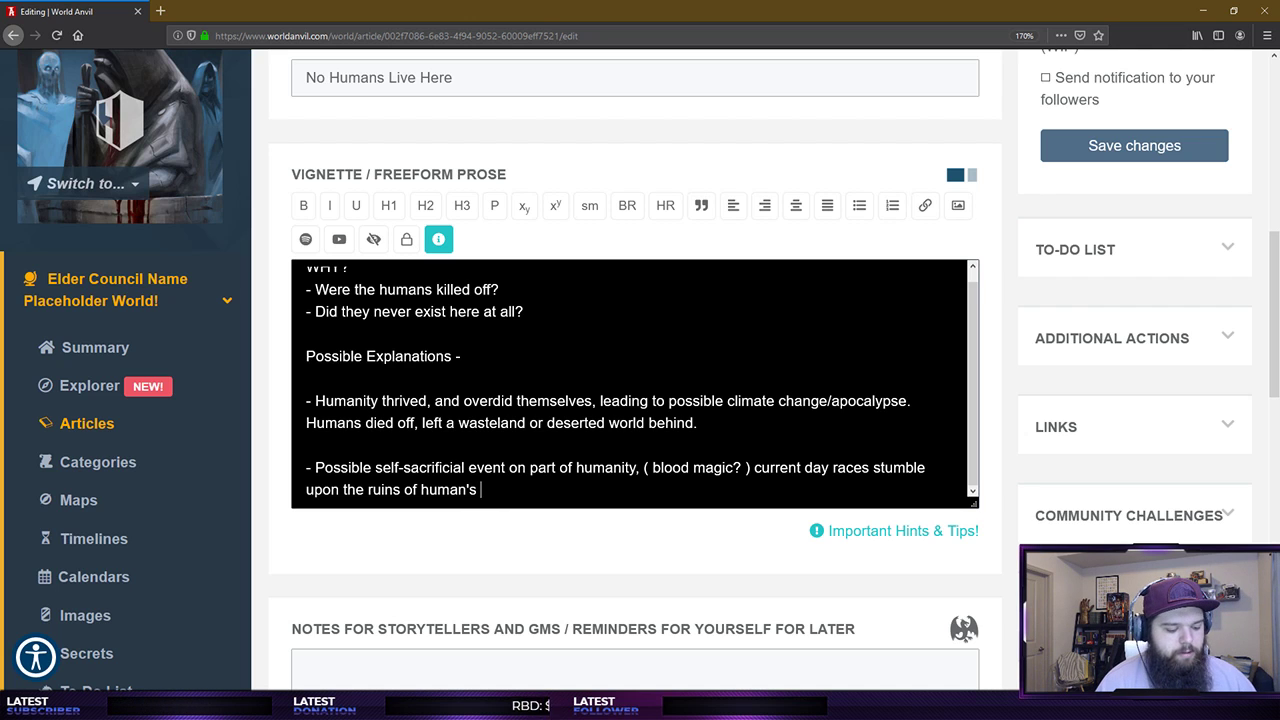
{"action": "type", "text": " event/"}
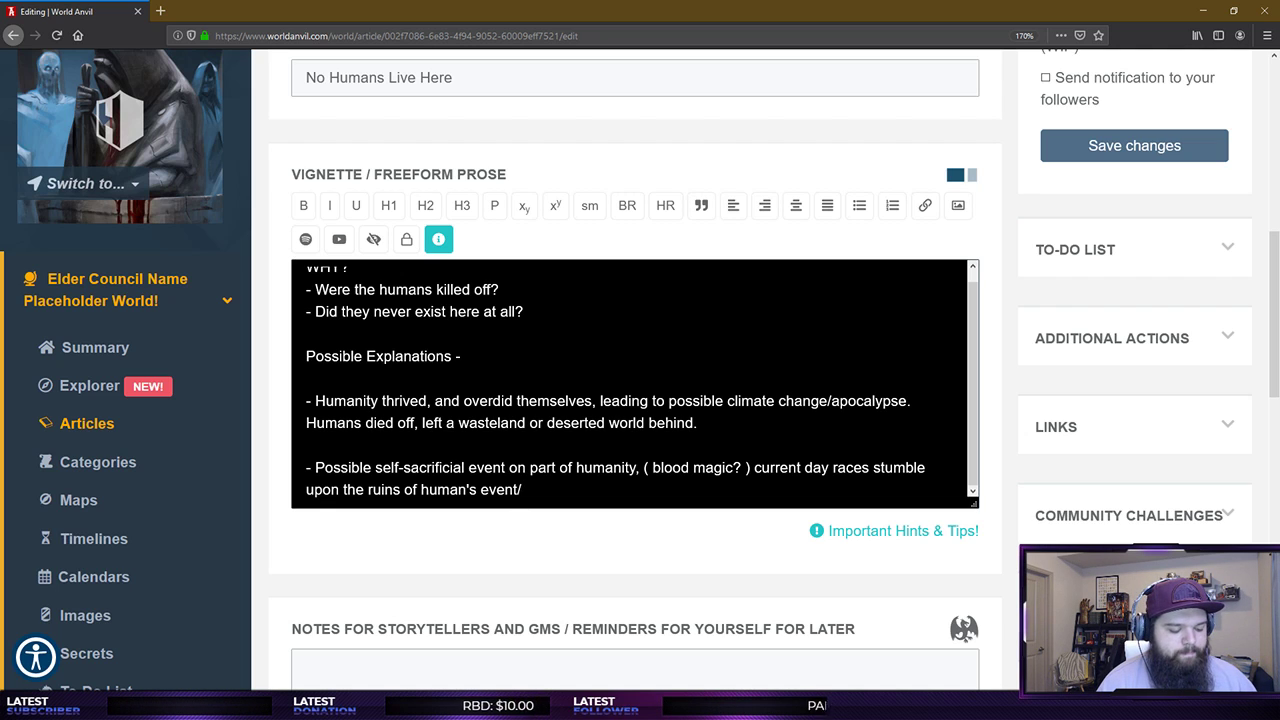
{"action": "type", "text": "rituals"}
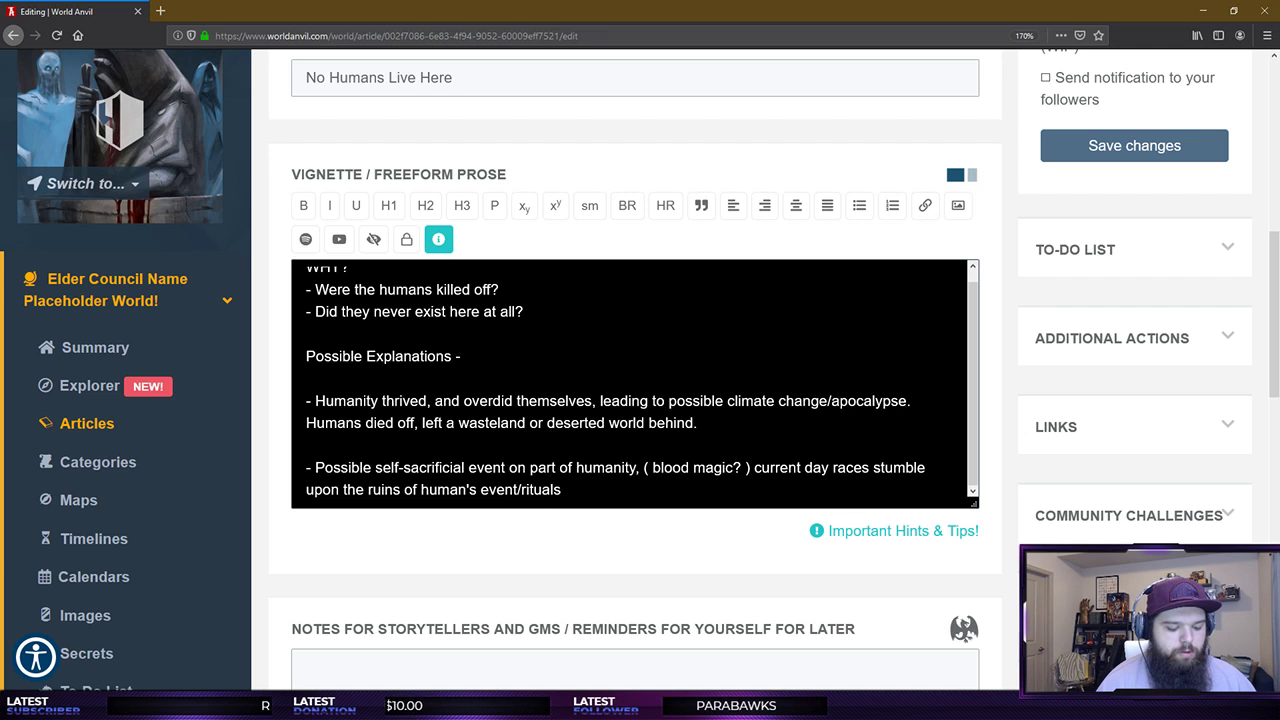
{"action": "type", "text": "?"}
{"action": "key", "text": "Return"}
{"action": "key", "text": "Return"}
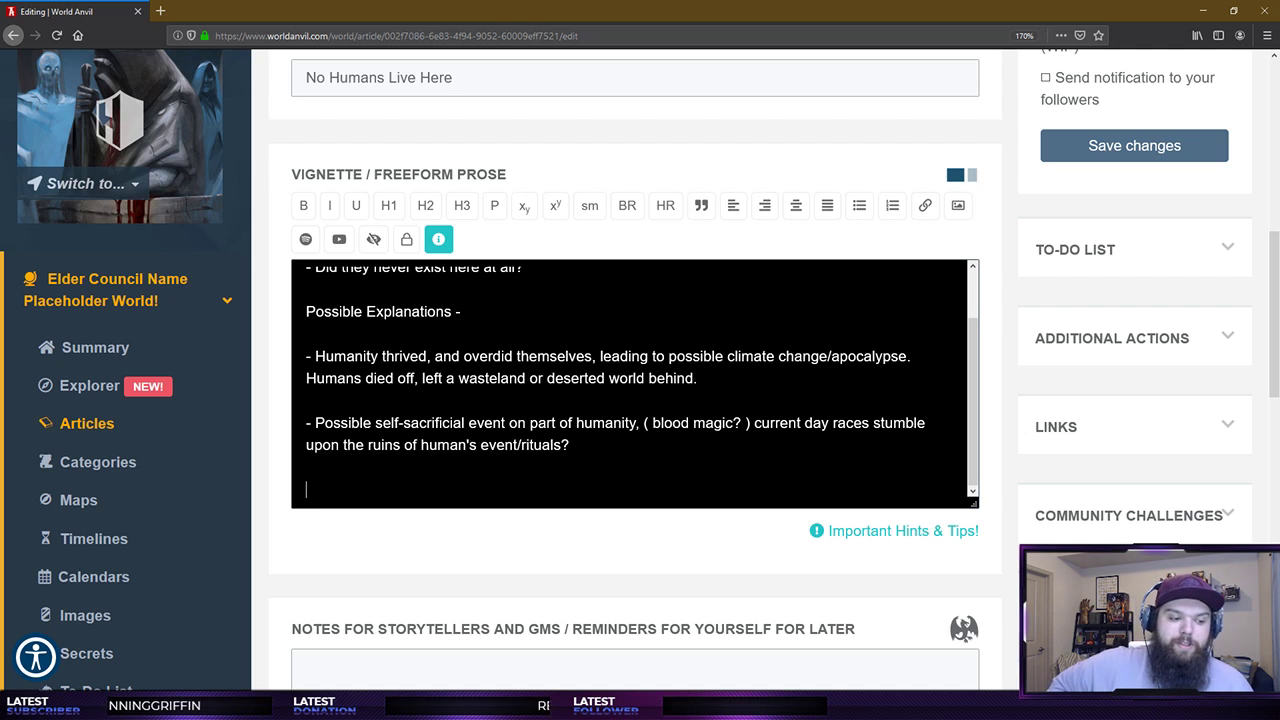
Add bullets for an extinction level plague/event and humanity forced into bunkers/underground/hiding (due to plague/persecution/etc).
{"action": "type", "text": "-"}
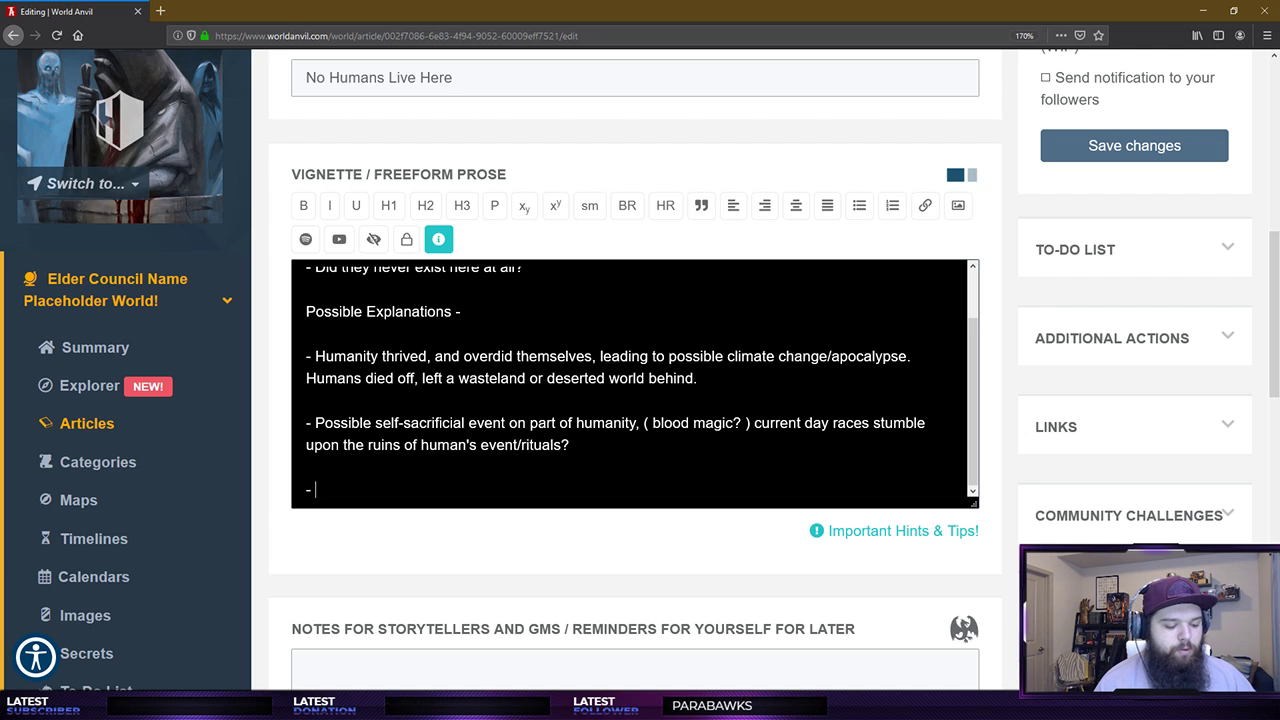
{"action": "type", "text": " Possi"}
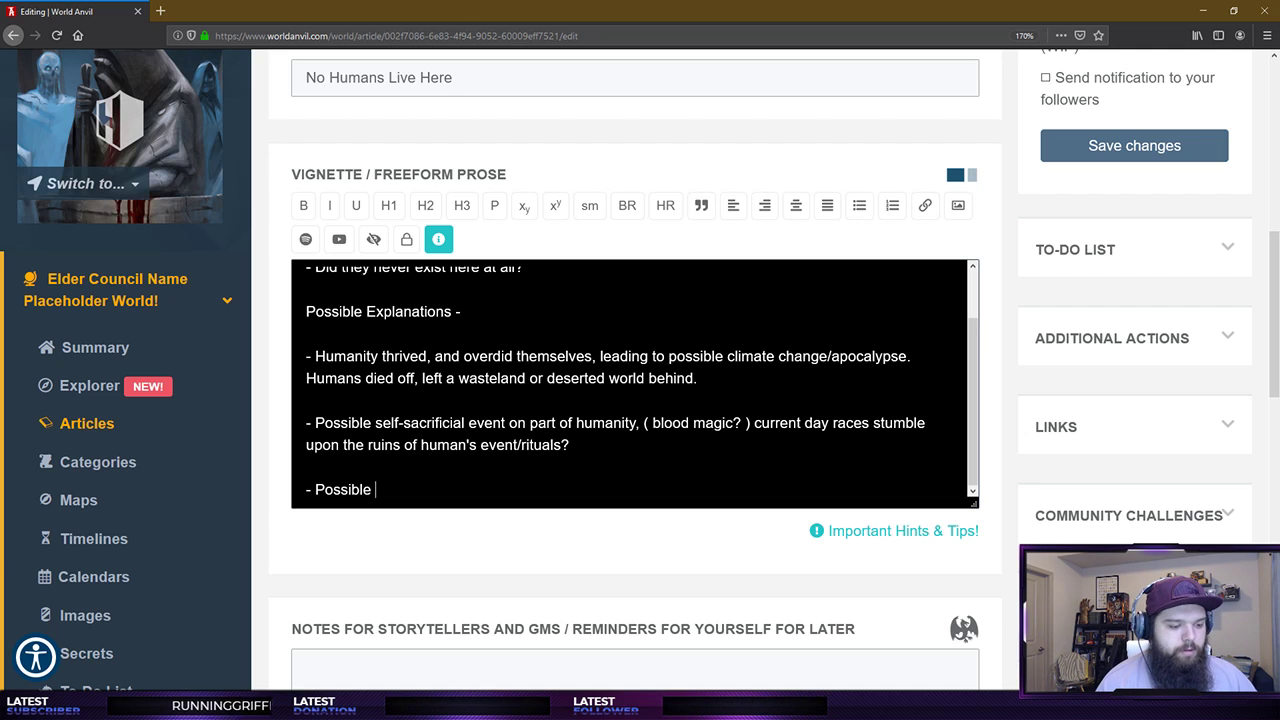
{"action": "type", "text": "ble "}
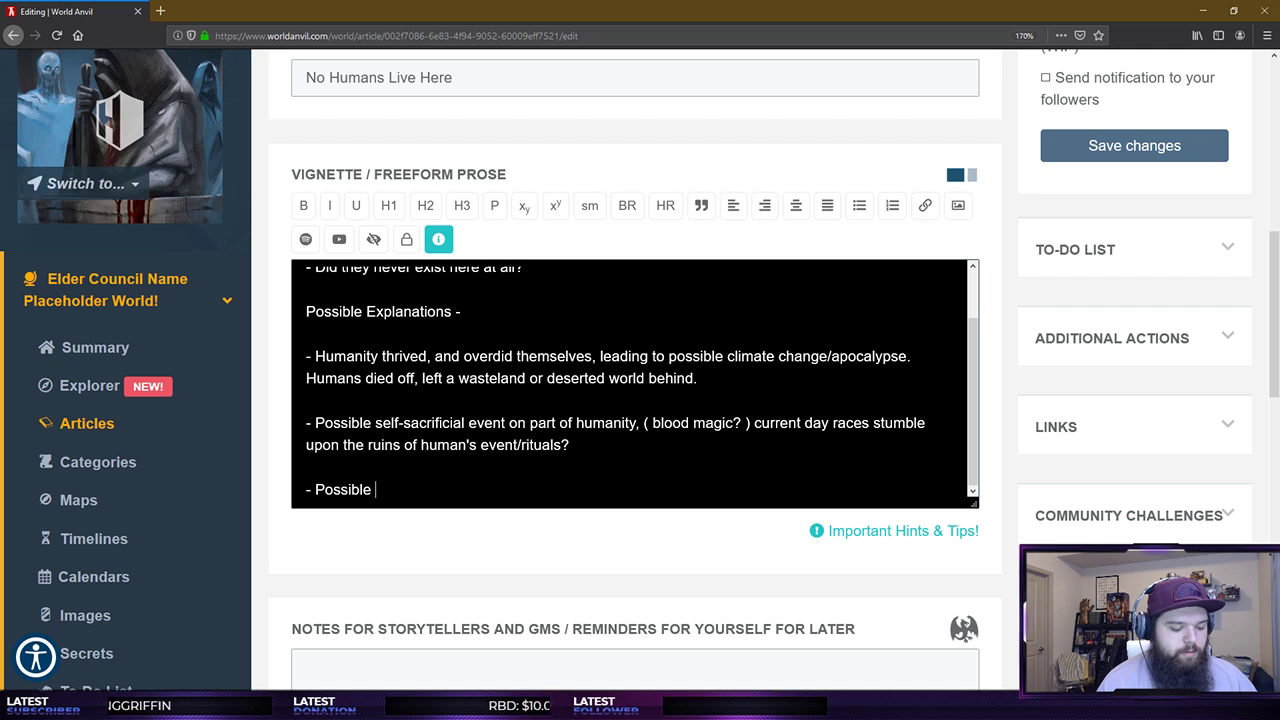
{"action": "type", "text": "so"}
{"action": "key", "text": "BackSpace"}
{"action": "key", "text": "BackSpace"}
{"action": "type", "text": "extinction"}
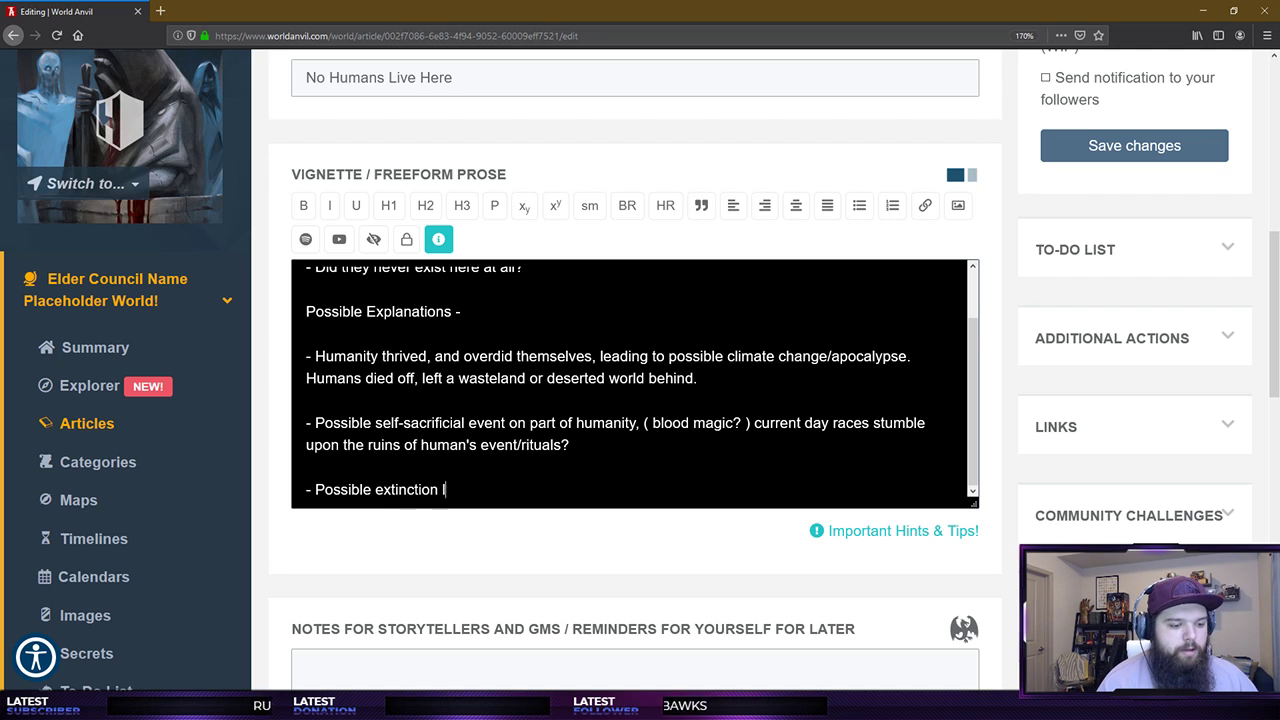
{"action": "type", "text": " level plague/event"}
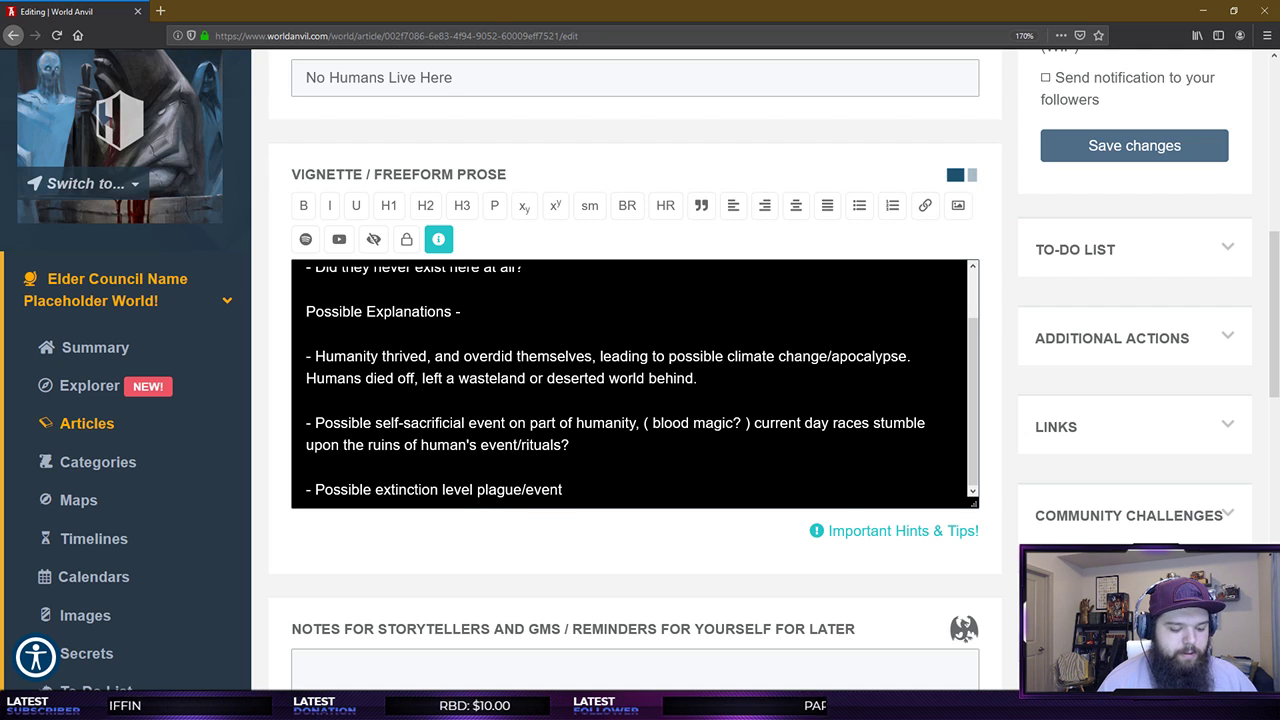
{"action": "key", "text": "Return"}
{"action": "key", "text": "Return"}
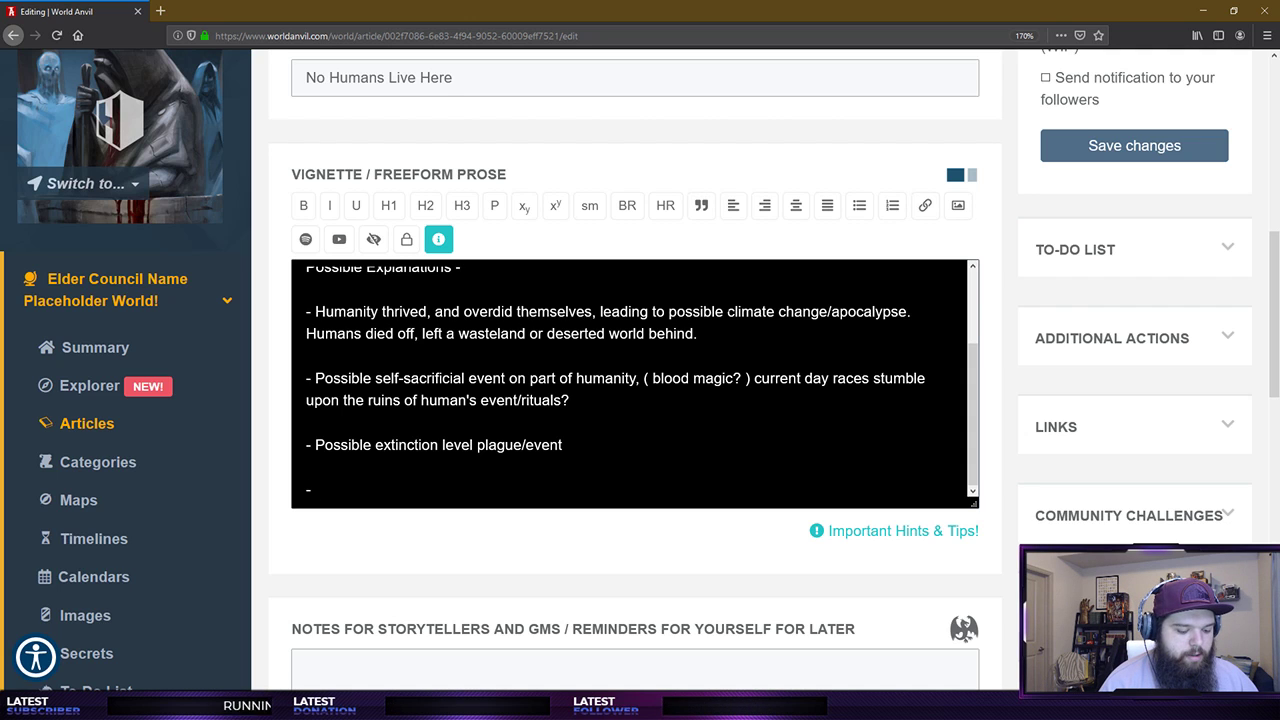
{"action": "type", "text": "Humanity f"}
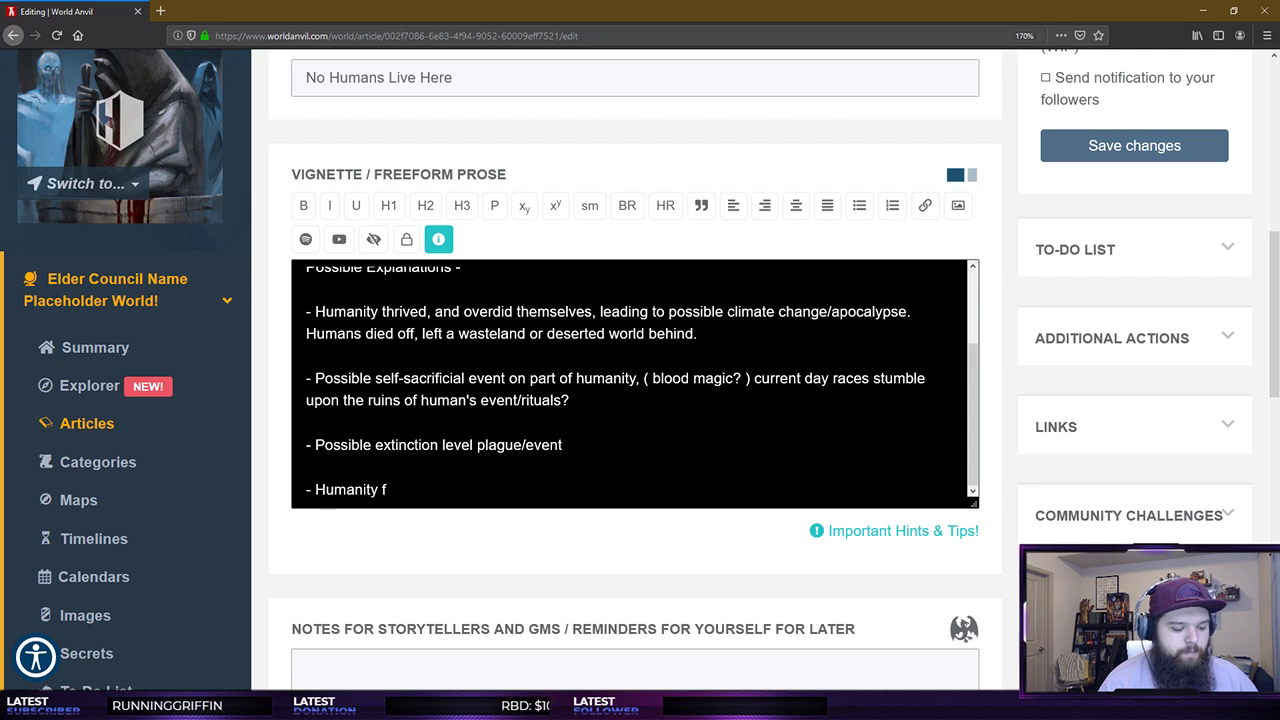
{"action": "type", "text": "orced into bunb"}
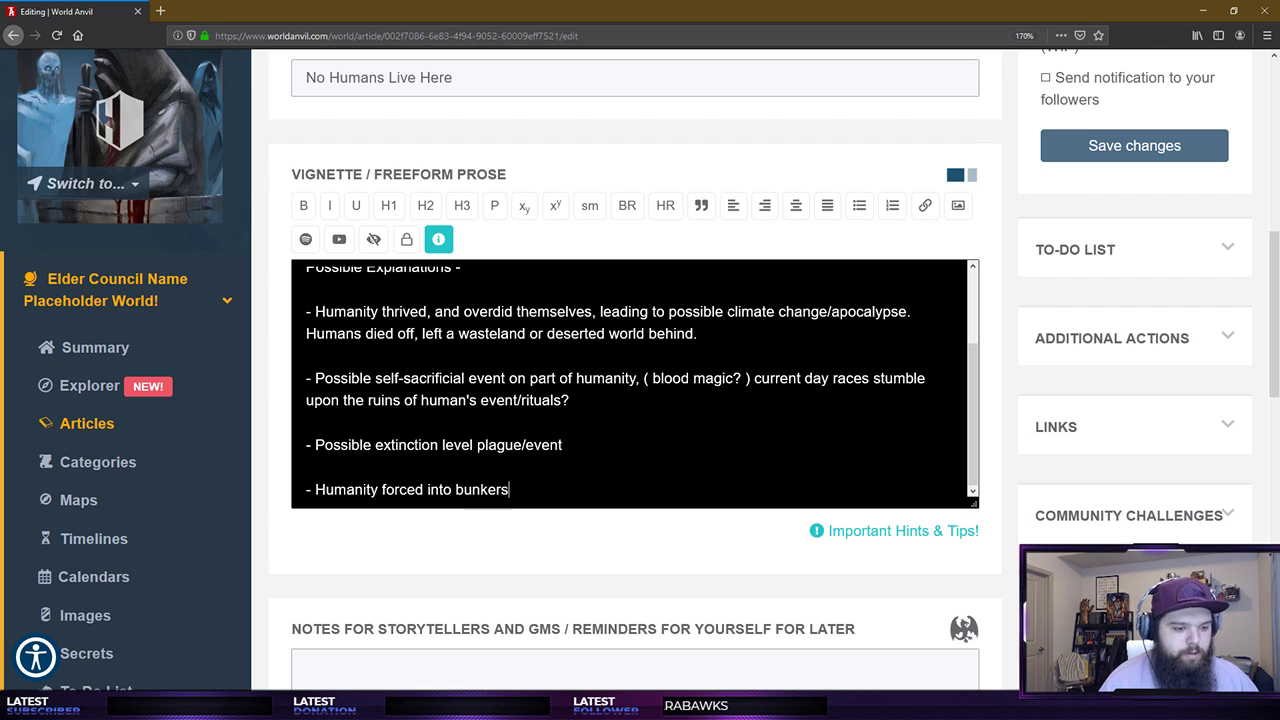
{"action": "type", "text": "ers/underground"}
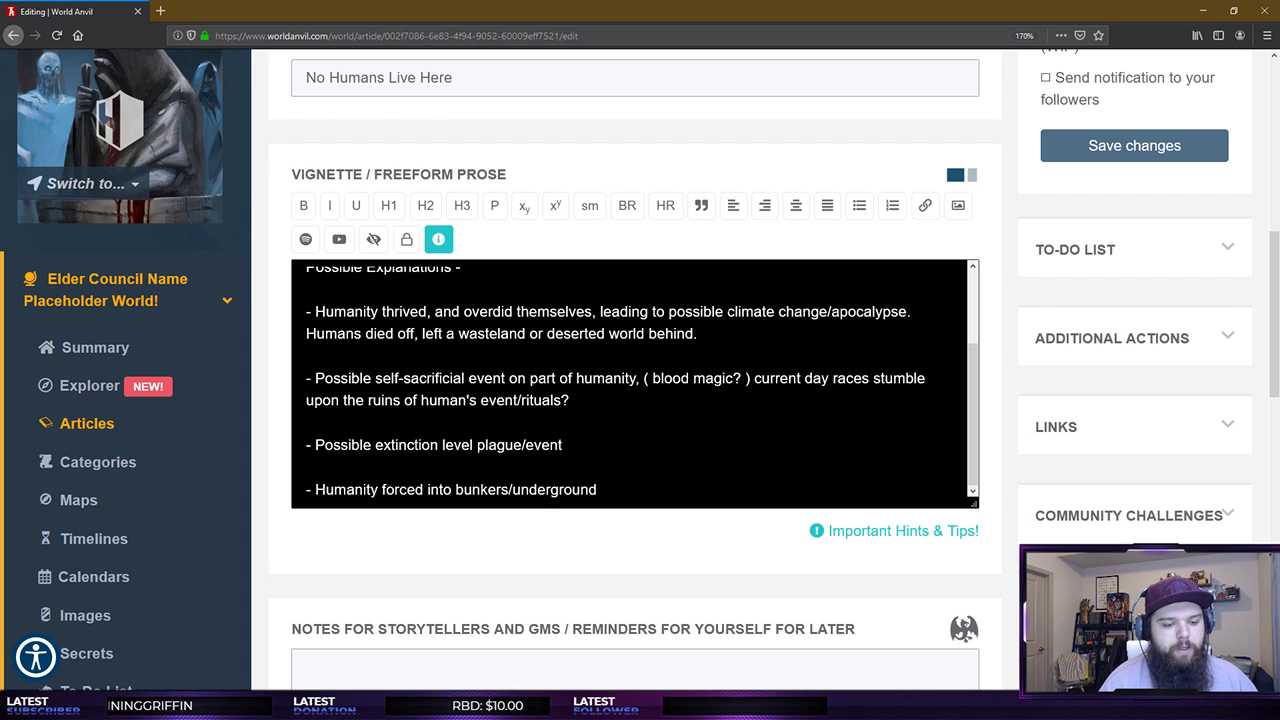
{"action": "type", "text": "/hiding -"}
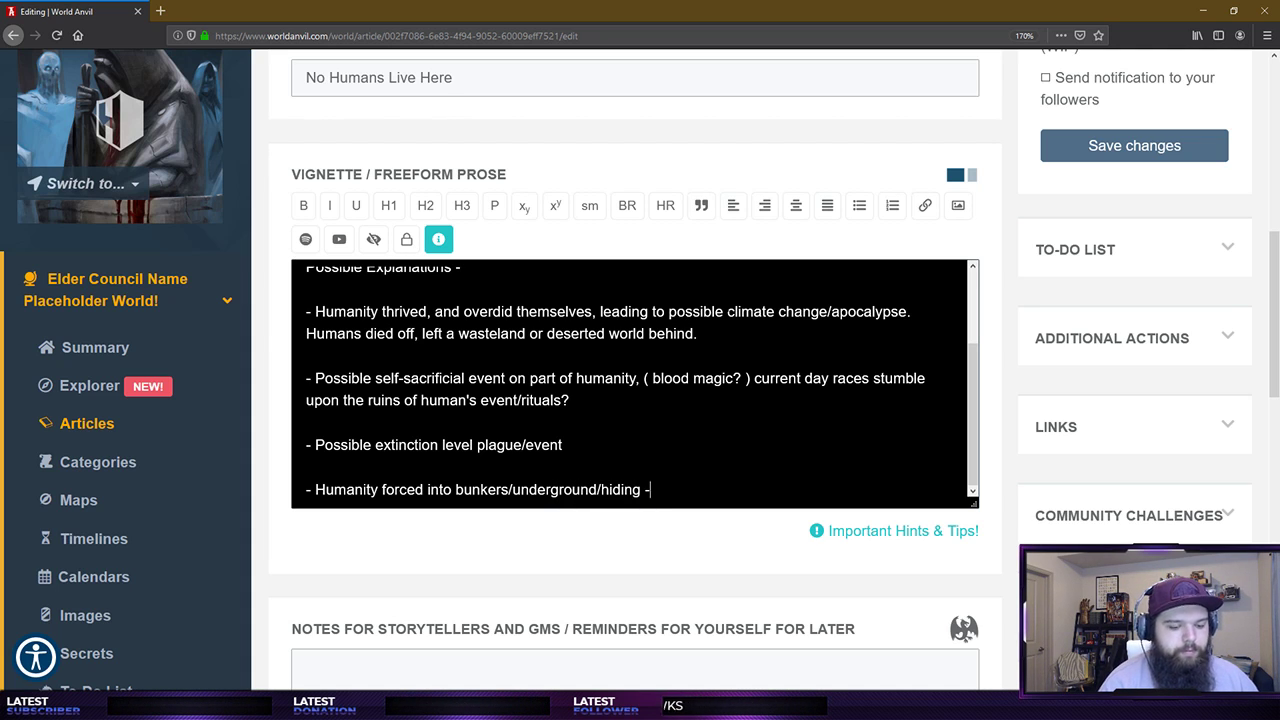
{"action": "key", "text": "BackSpace"}
{"action": "type", "text": " ("}
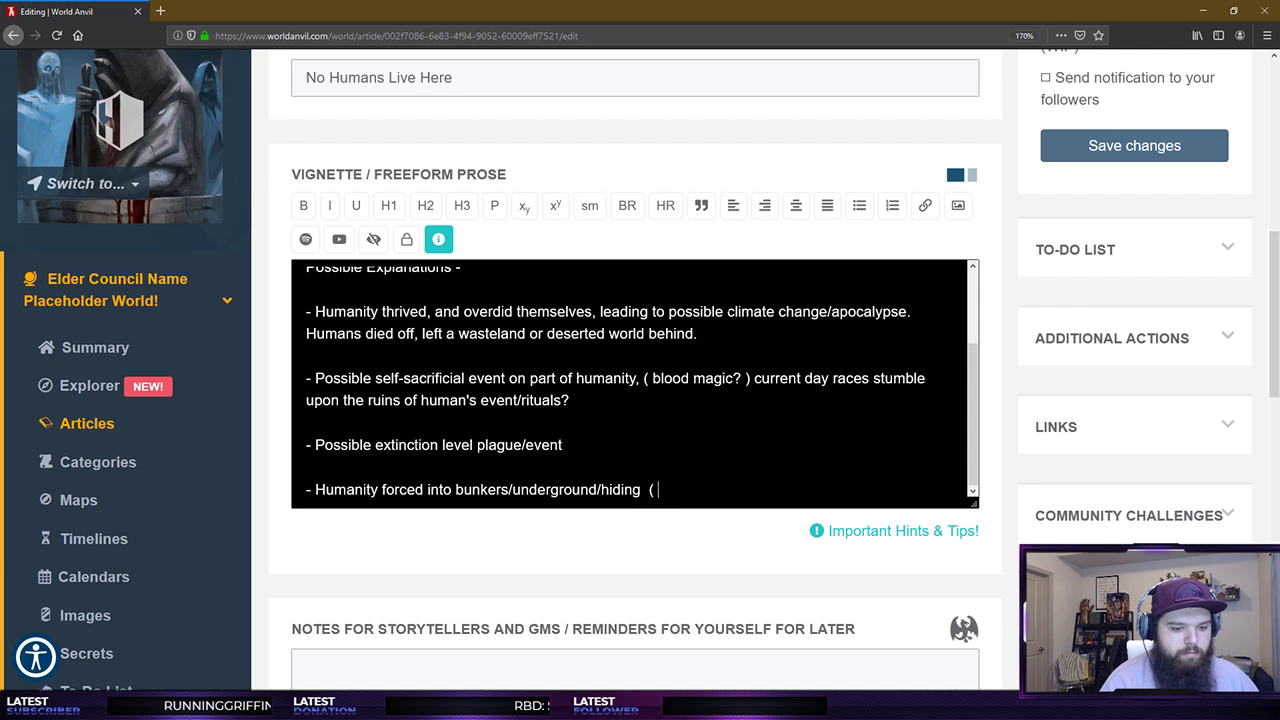
{"action": "type", "text": "due to plague/persecution/e"}
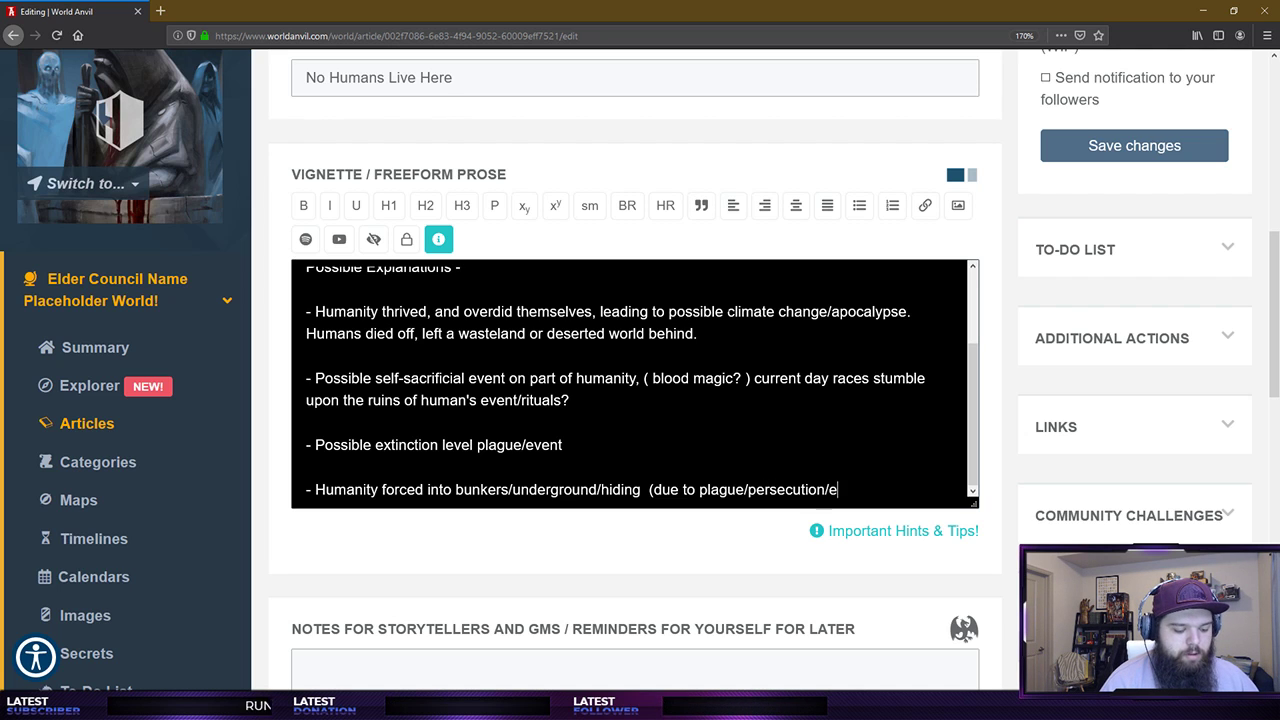
{"action": "type", "text": "tc)"}
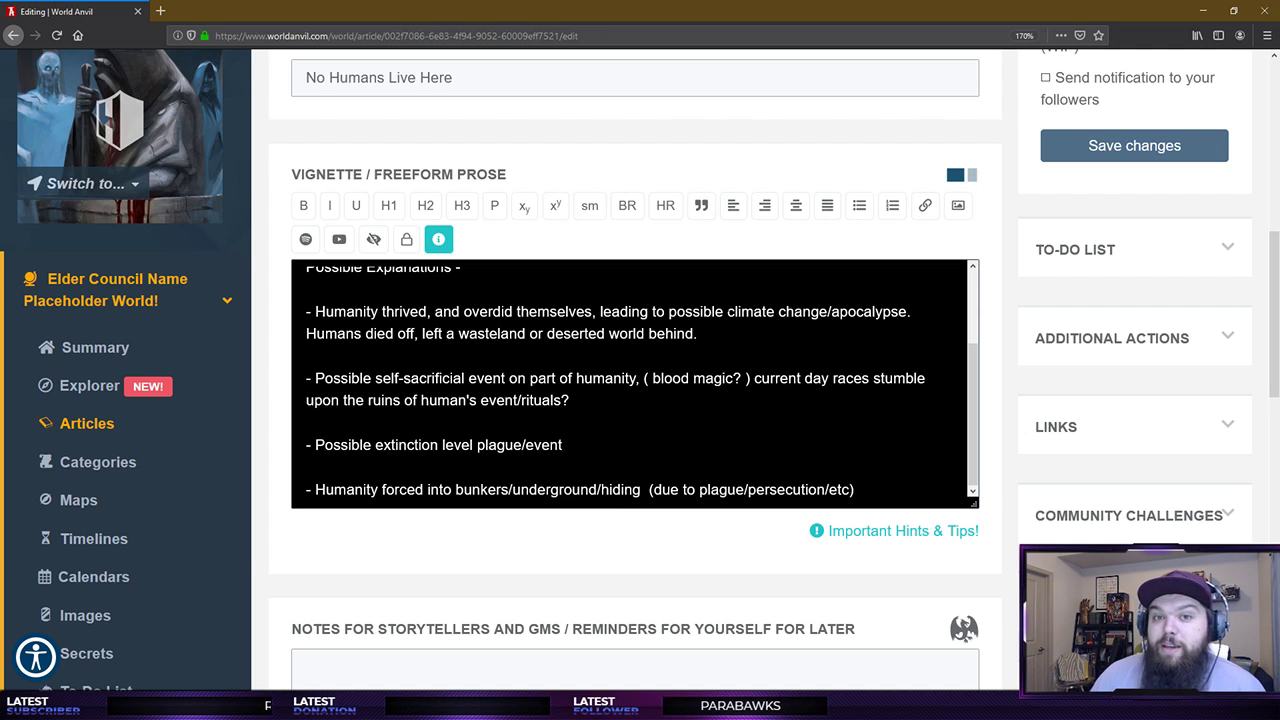
Start a bullet reading '- Possible explanation for the underdark in this world'.
{"action": "key", "text": "Return"}
{"action": "key", "text": "Return"}
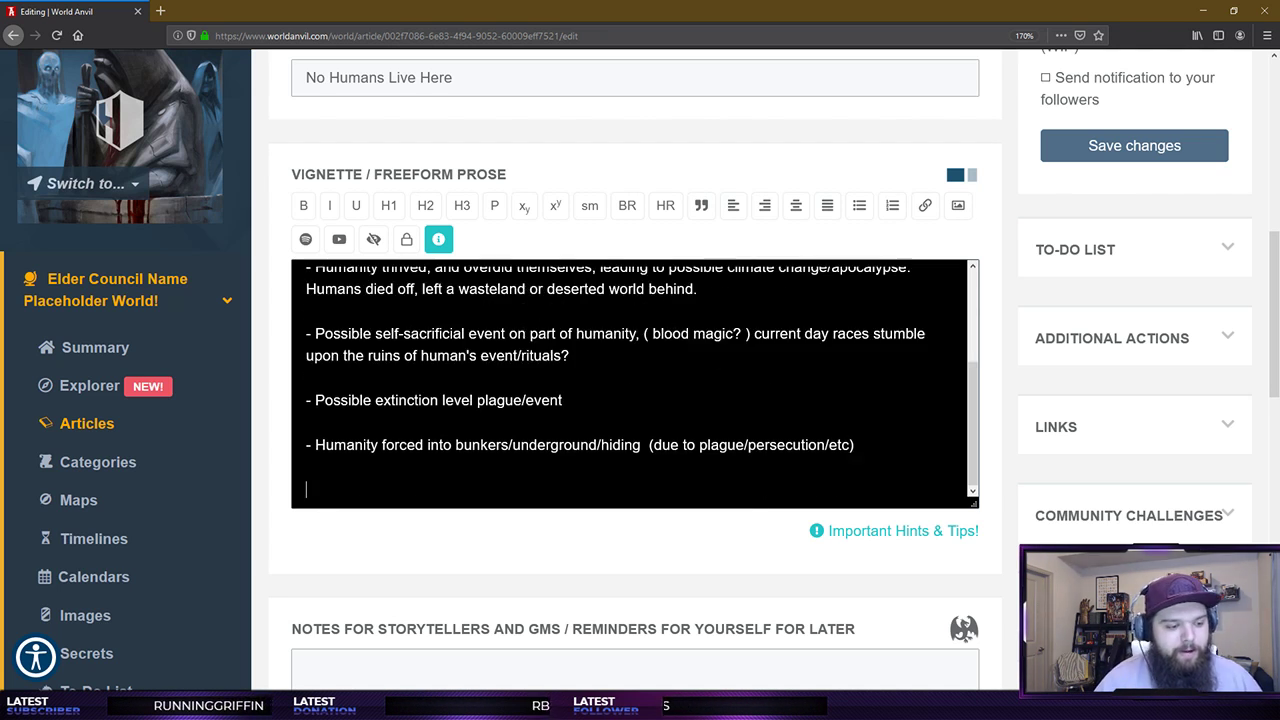
{"action": "type", "text": "- Poss"}
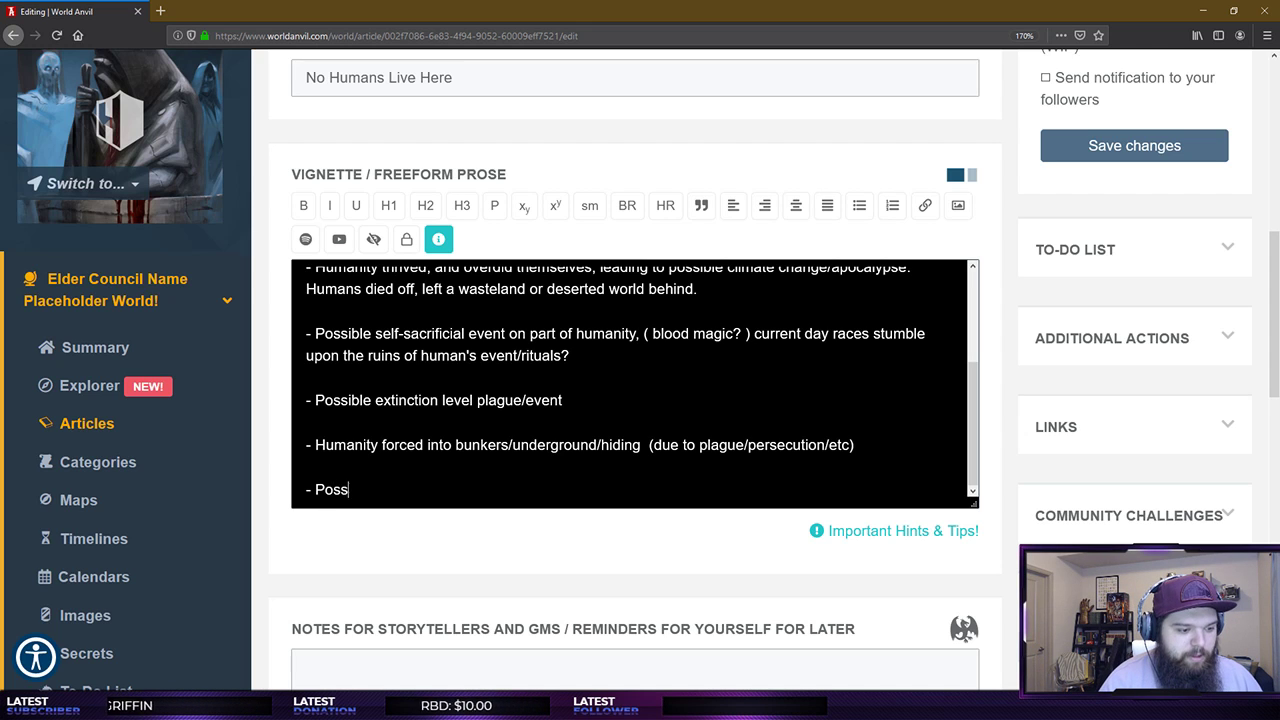
{"action": "type", "text": "ible explana"}
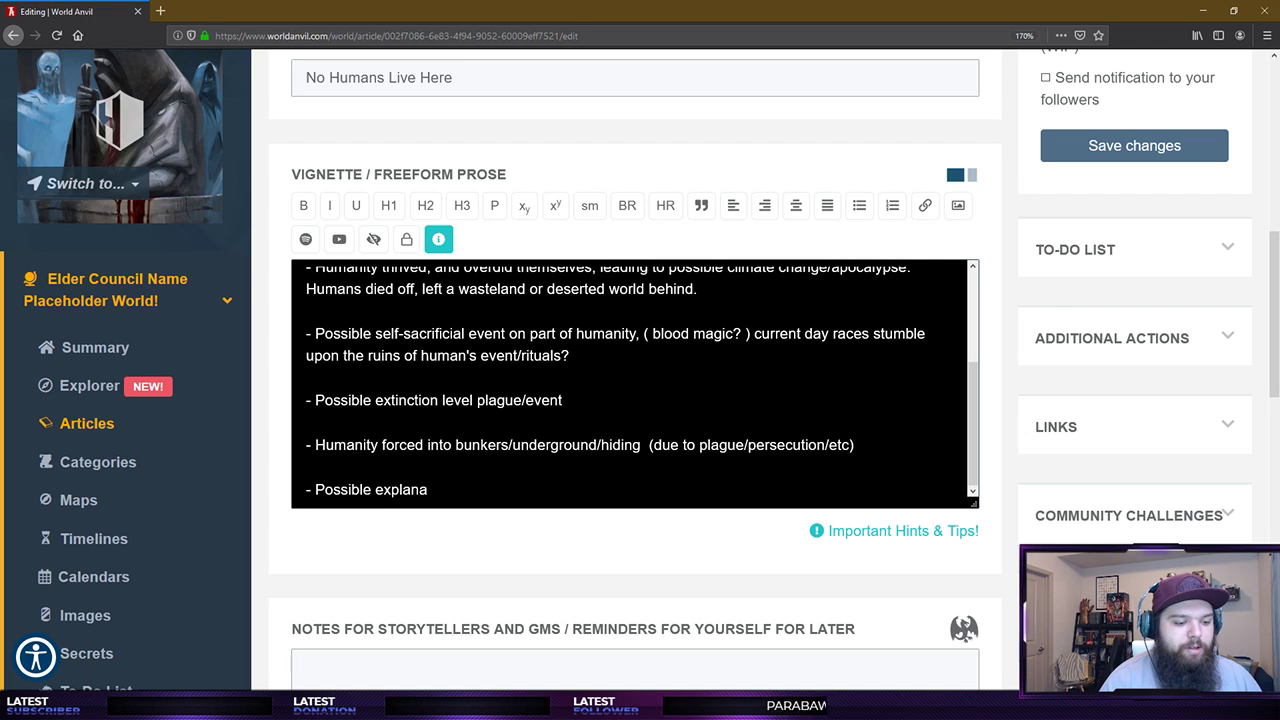
{"action": "type", "text": "tion for the "}
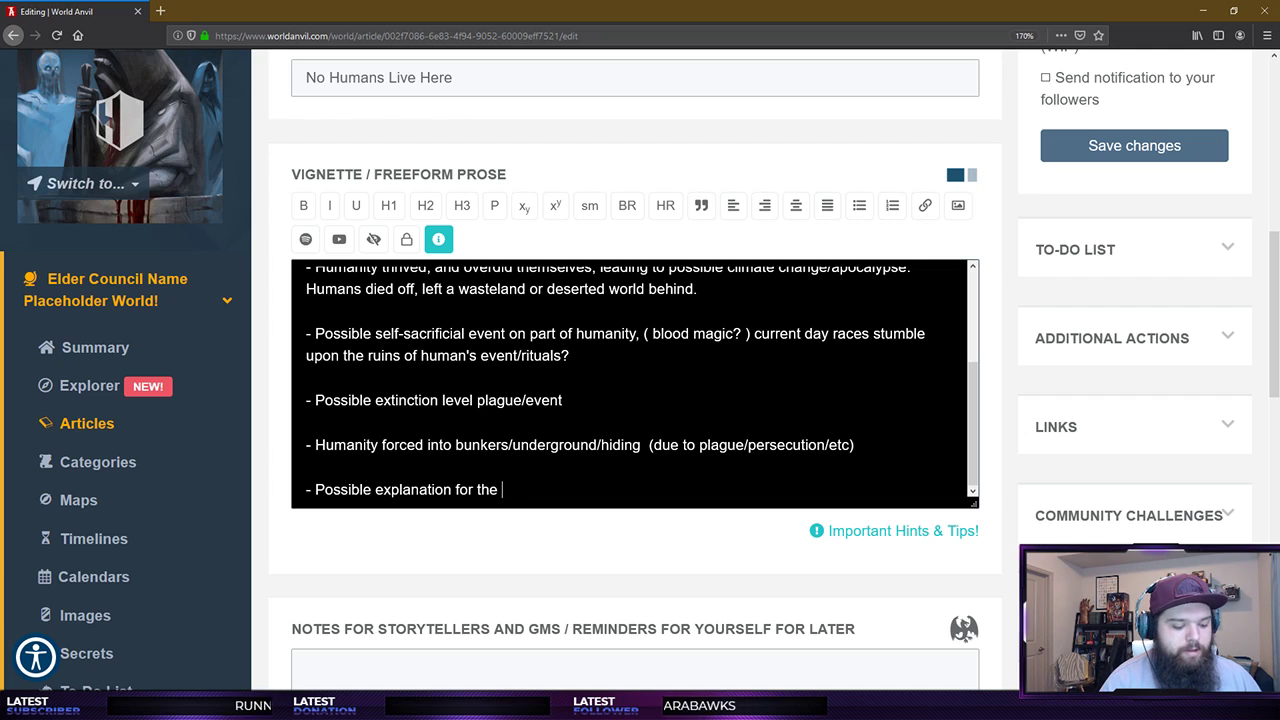
{"action": "type", "text": "underdar"}
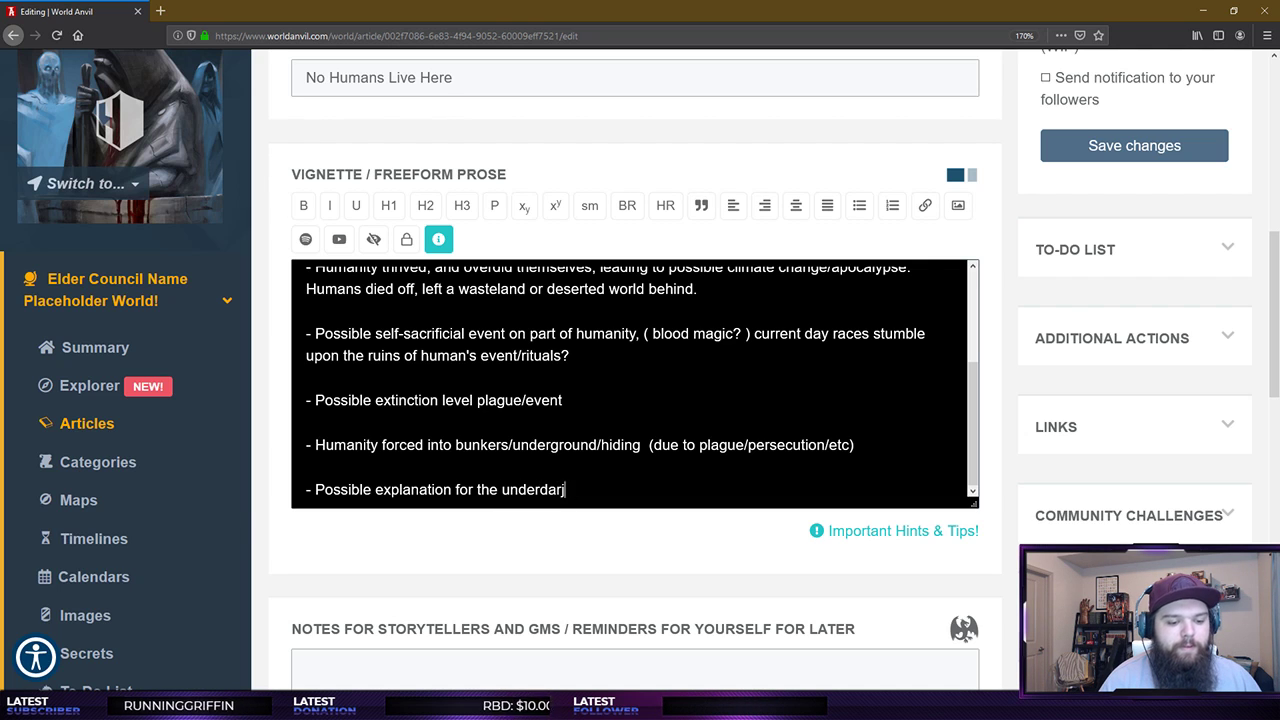
{"action": "type", "text": "k in this world"}
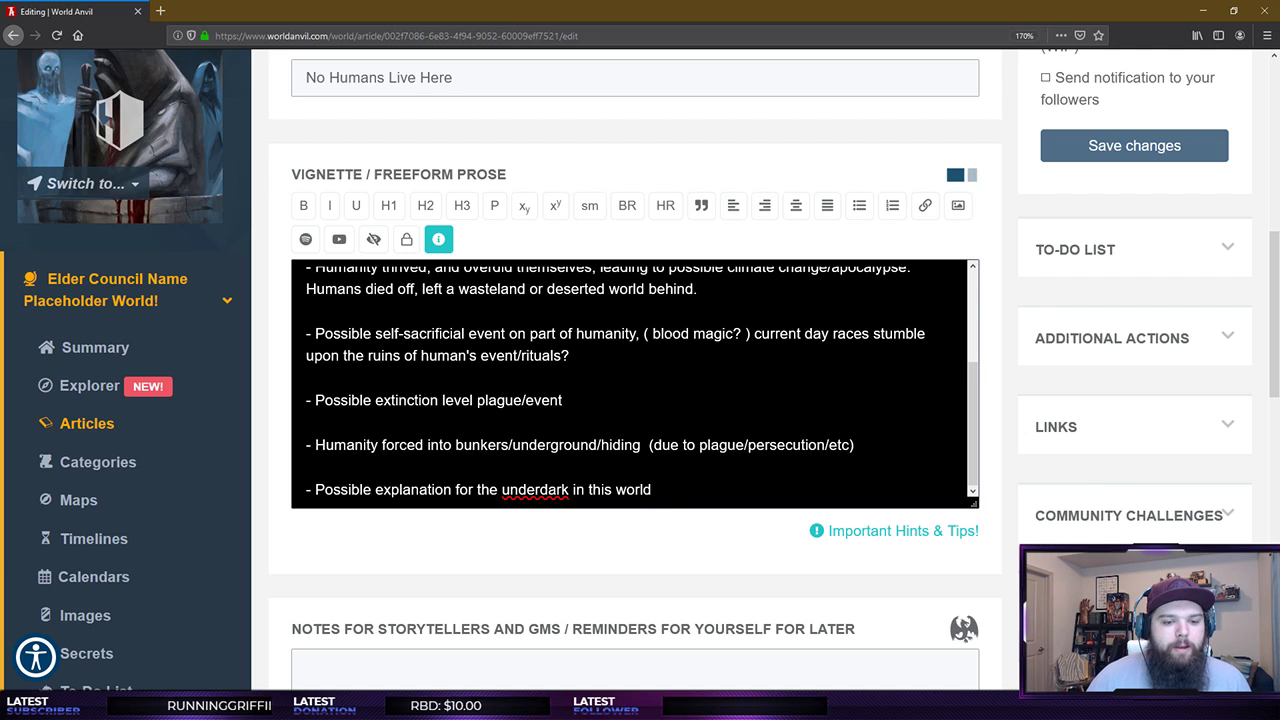
{"action": "left_click_drag", "start_coordinate": [341, 333], "coordinate": [572, 356]}
{"action": "left_click_drag", "start_coordinate": [748, 337], "coordinate": [572, 334]}
{"action": "left_click", "coordinate": [573, 355]}
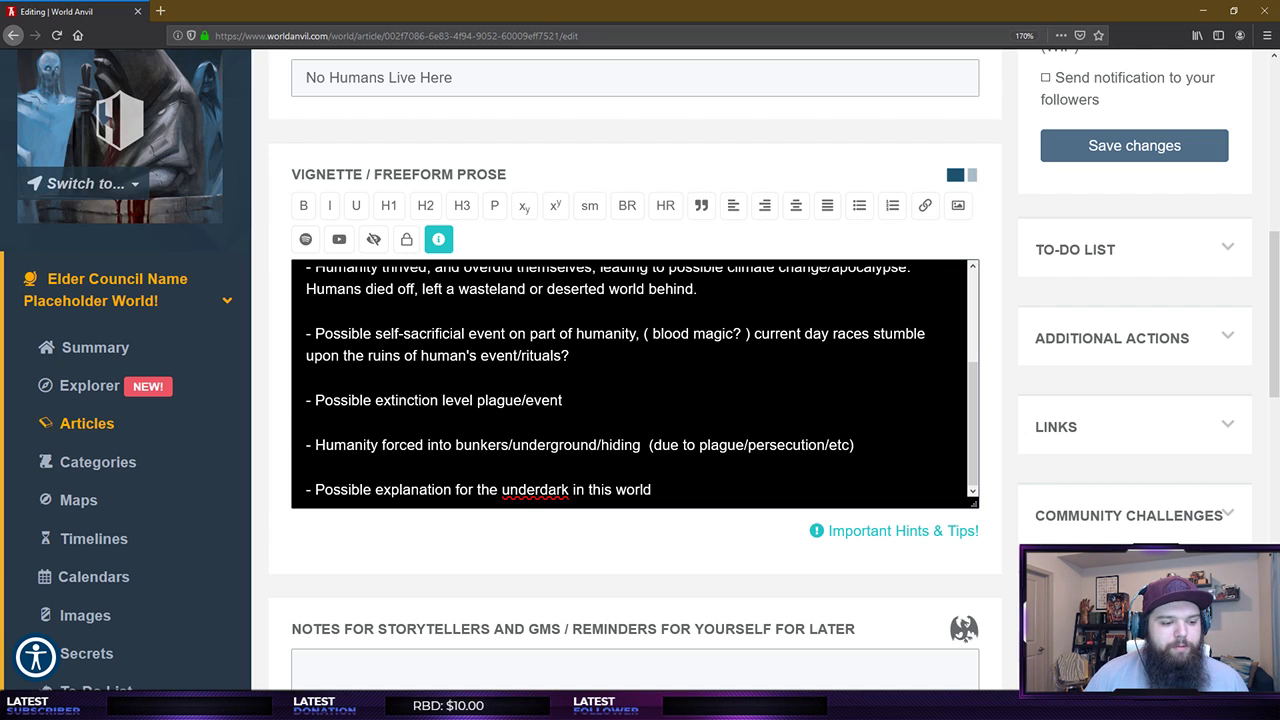
{"action": "left_click_drag", "start_coordinate": [415, 444], "coordinate": [496, 444]}
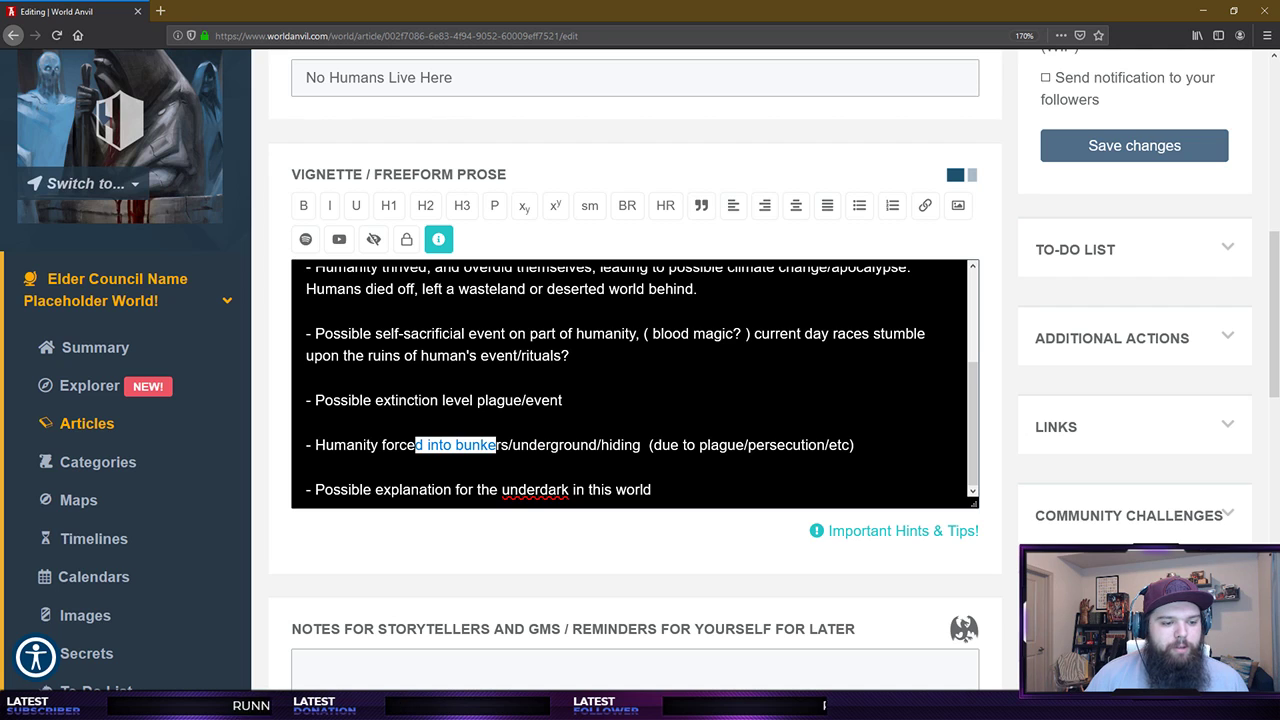
{"action": "left_click_drag", "start_coordinate": [468, 333], "coordinate": [514, 355]}
{"action": "left_click", "coordinate": [514, 355]}
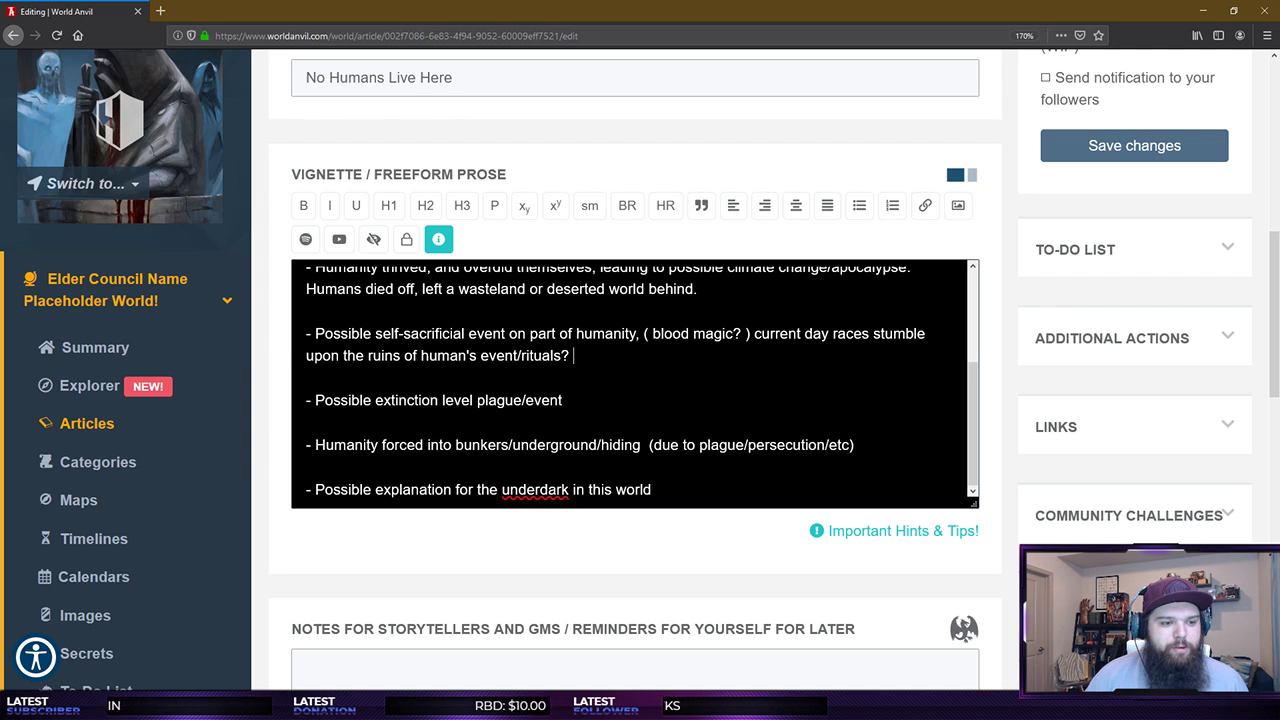
{"action": "scroll", "coordinate": [635, 383], "scroll_direction": "up", "scroll_amount": 2}
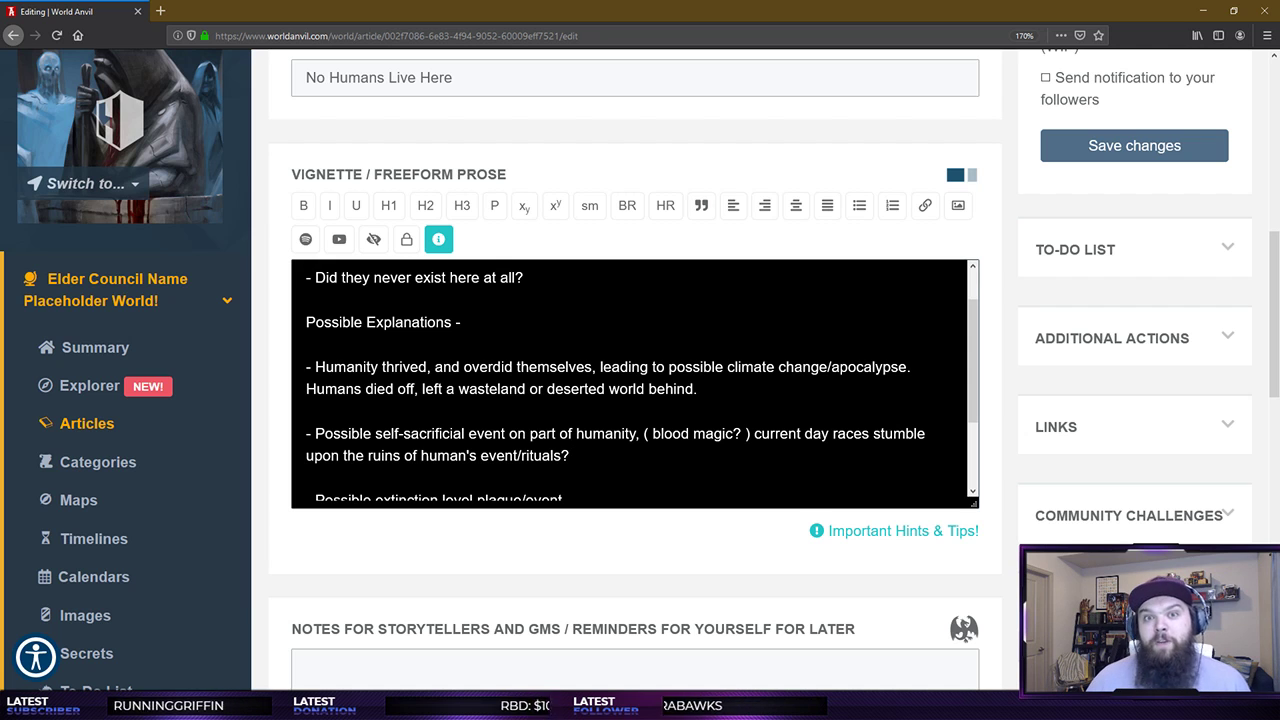
{"action": "scroll", "coordinate": [630, 383], "scroll_direction": "up", "scroll_amount": 1}
{"action": "scroll", "coordinate": [630, 383], "scroll_direction": "down", "scroll_amount": 2}
{"action": "scroll", "coordinate": [630, 383], "scroll_direction": "up", "scroll_amount": 2}
{"action": "scroll", "coordinate": [630, 383], "scroll_direction": "down", "scroll_amount": 3}
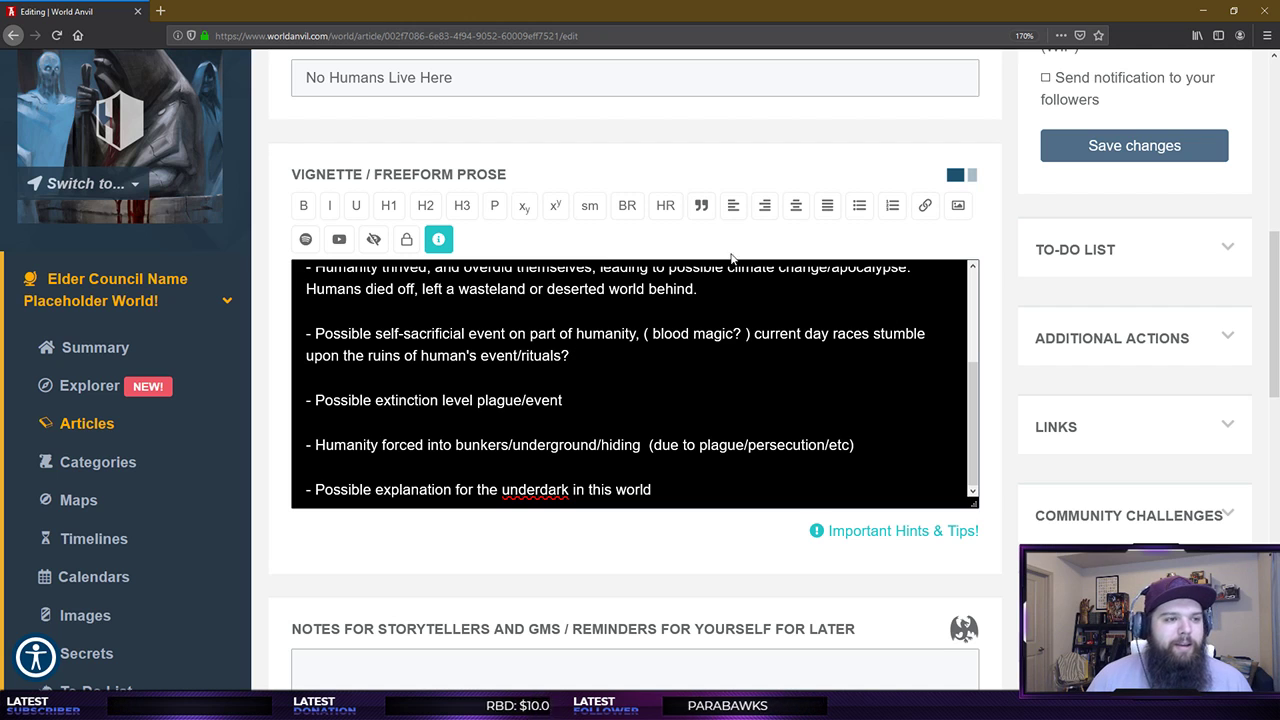
{"action": "scroll", "coordinate": [630, 383], "scroll_direction": "up", "scroll_amount": 4}
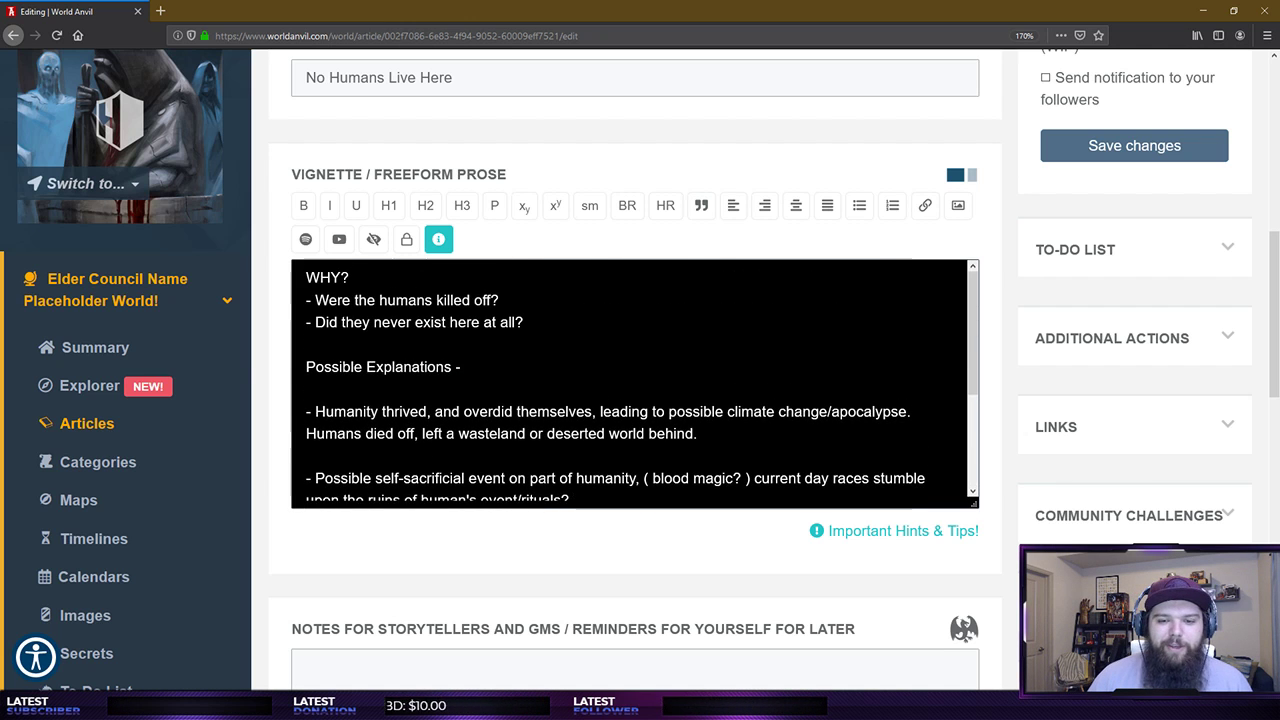
{"action": "scroll", "coordinate": [630, 383], "scroll_direction": "down", "scroll_amount": 4}
{"action": "scroll", "coordinate": [630, 383], "scroll_direction": "down", "scroll_amount": 1}
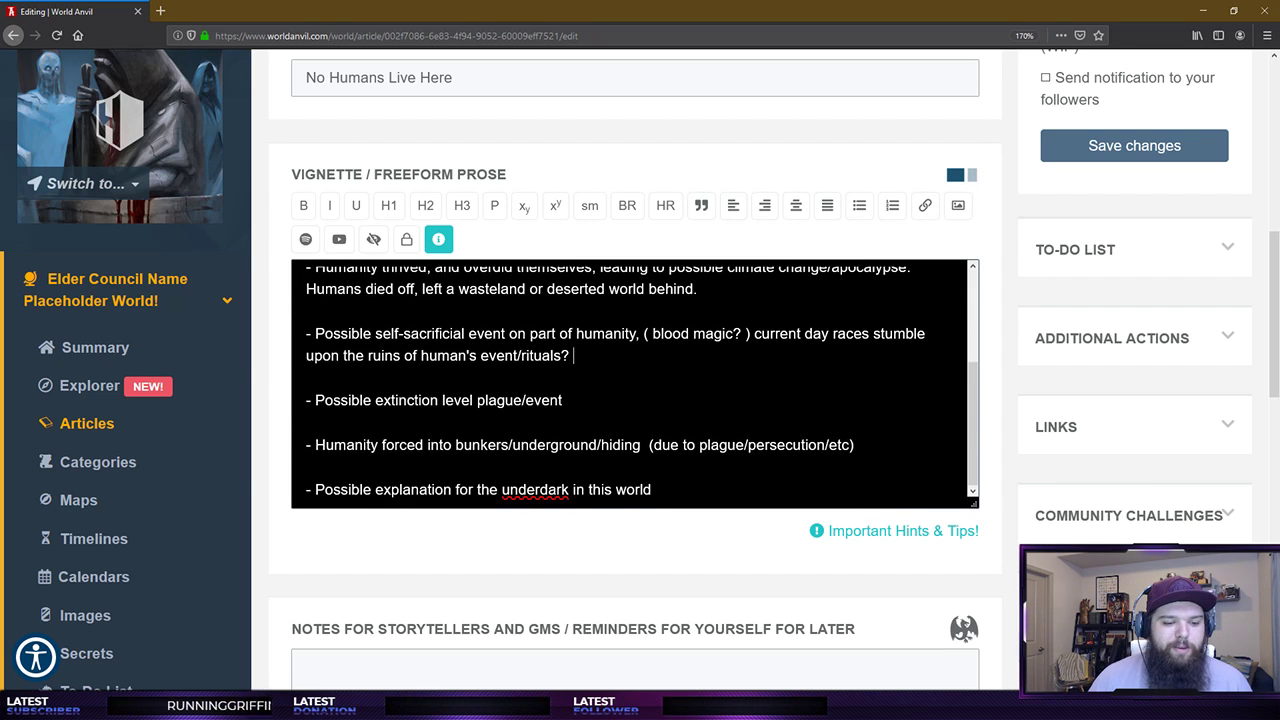
{"action": "scroll", "coordinate": [640, 560], "scroll_direction": "up", "scroll_amount": 2}
{"action": "scroll", "coordinate": [640, 540], "scroll_direction": "down", "scroll_amount": 4}
{"action": "scroll", "coordinate": [640, 450], "scroll_direction": "up", "scroll_amount": 2}
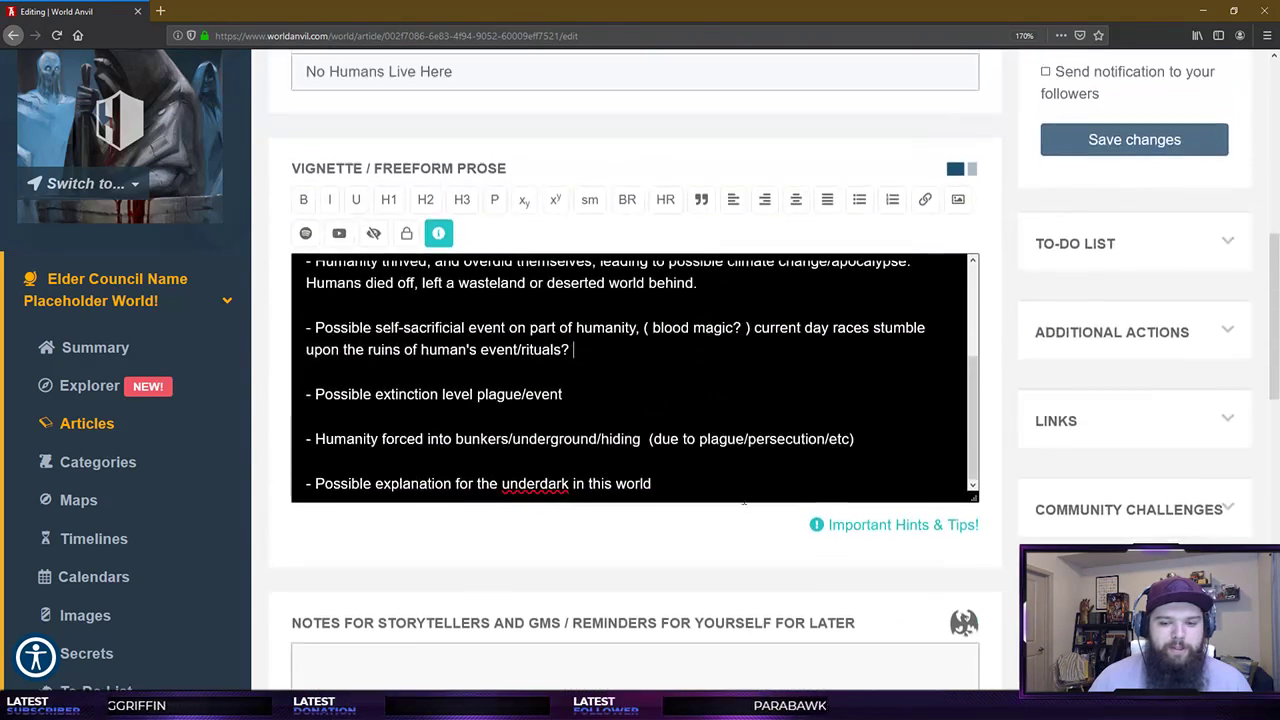
{"action": "scroll", "coordinate": [630, 383], "scroll_direction": "up", "scroll_amount": 3}
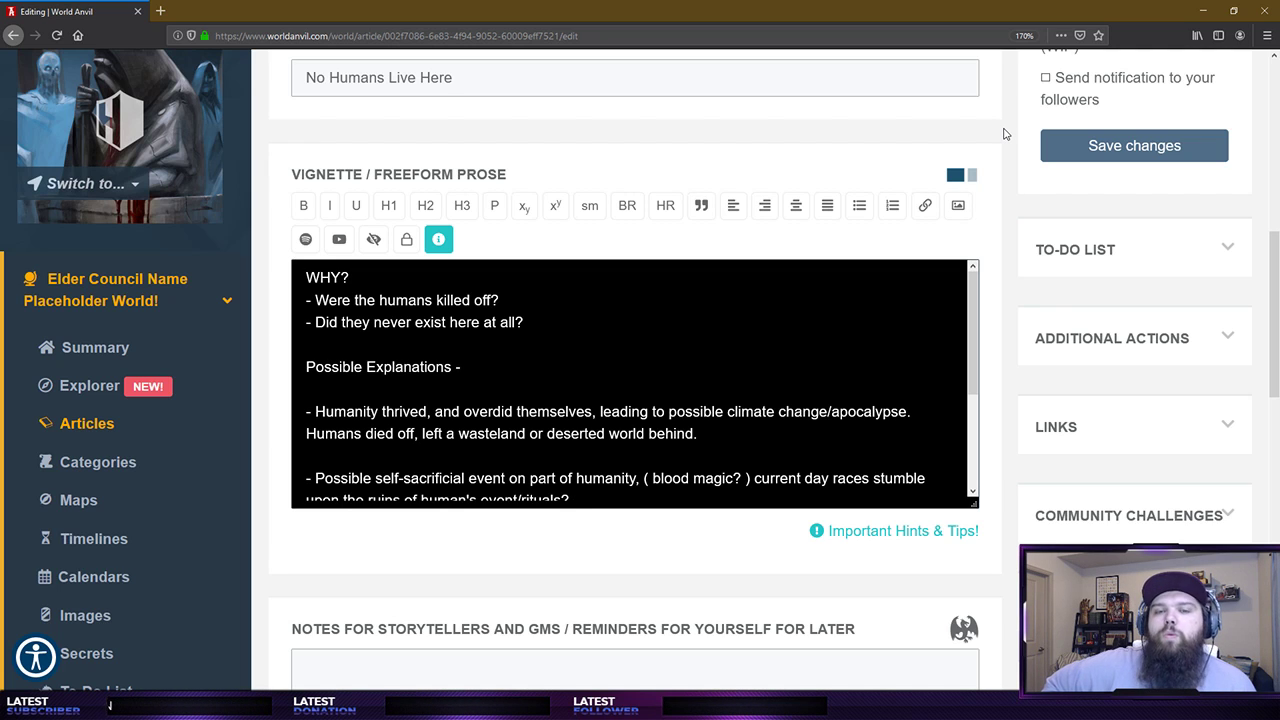
Scroll down to review the explanation list ending with the underdark idea.
{"action": "scroll", "coordinate": [573, 380], "scroll_direction": "down", "scroll_amount": 3}
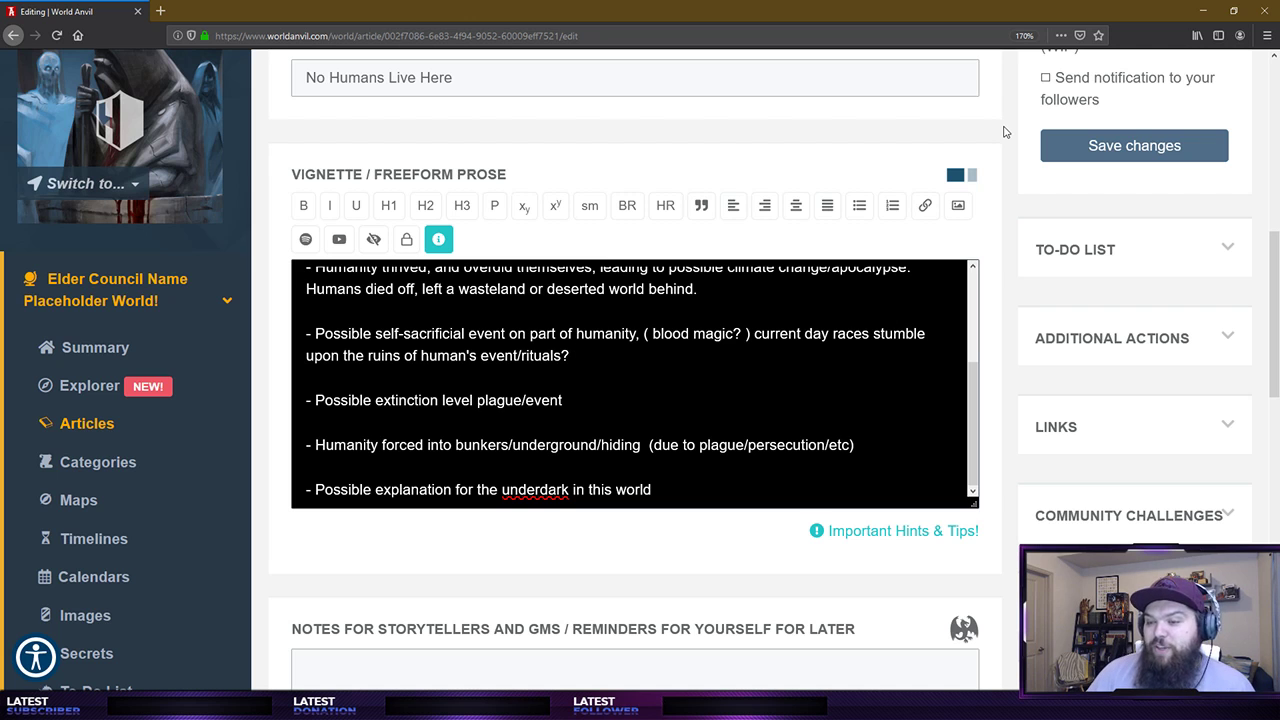
Save the No Humans Live Here article's changes and scroll down the page to review it.
{"action": "left_click", "coordinate": [1137, 145]}
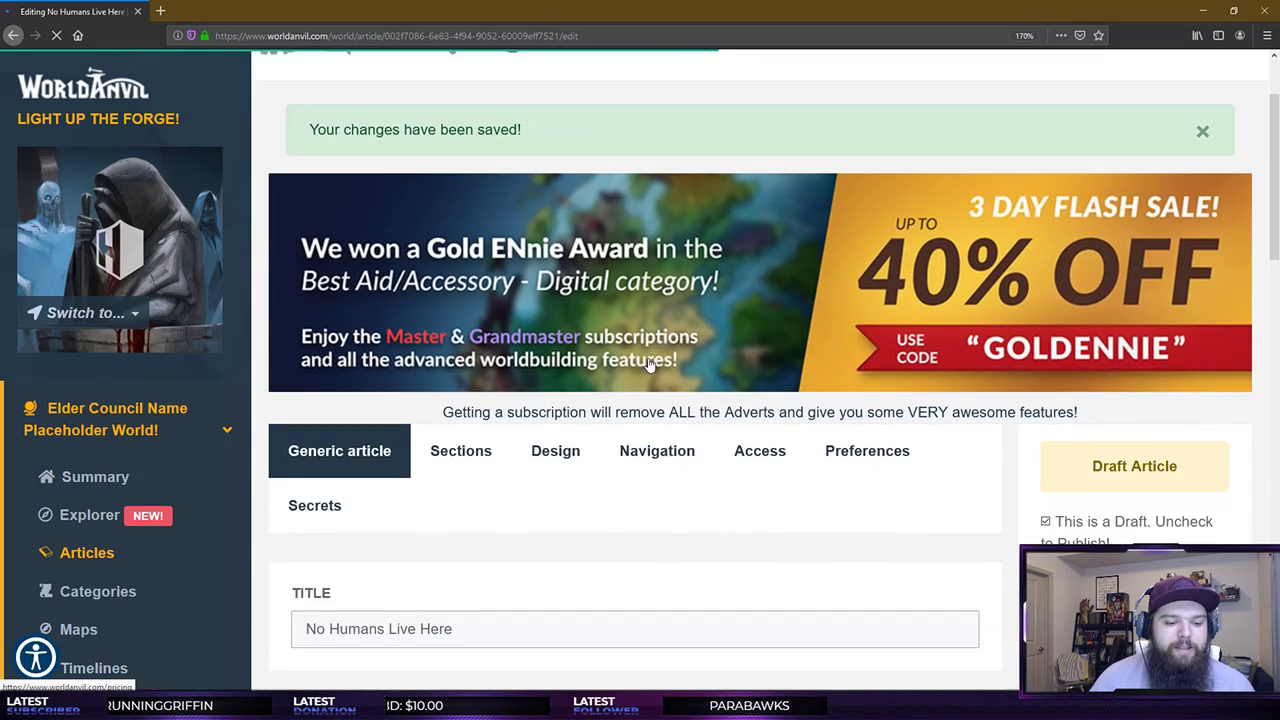
{"action": "scroll", "coordinate": [257, 523], "scroll_direction": "down", "scroll_amount": 3}
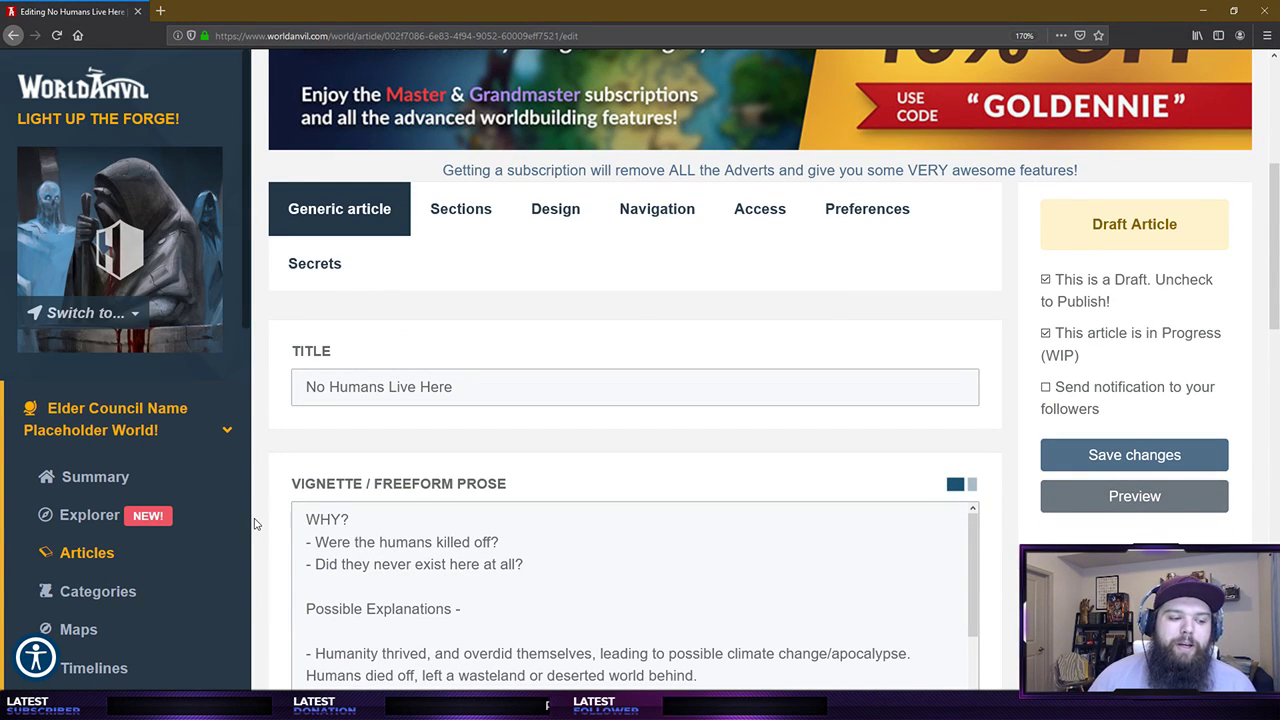
{"action": "scroll", "coordinate": [254, 523], "scroll_direction": "down", "scroll_amount": 1}
{"action": "scroll", "coordinate": [143, 583], "scroll_direction": "down", "scroll_amount": 1}
{"action": "scroll", "coordinate": [151, 531], "scroll_direction": "up", "scroll_amount": 1}
{"action": "scroll", "coordinate": [152, 531], "scroll_direction": "down", "scroll_amount": 4}
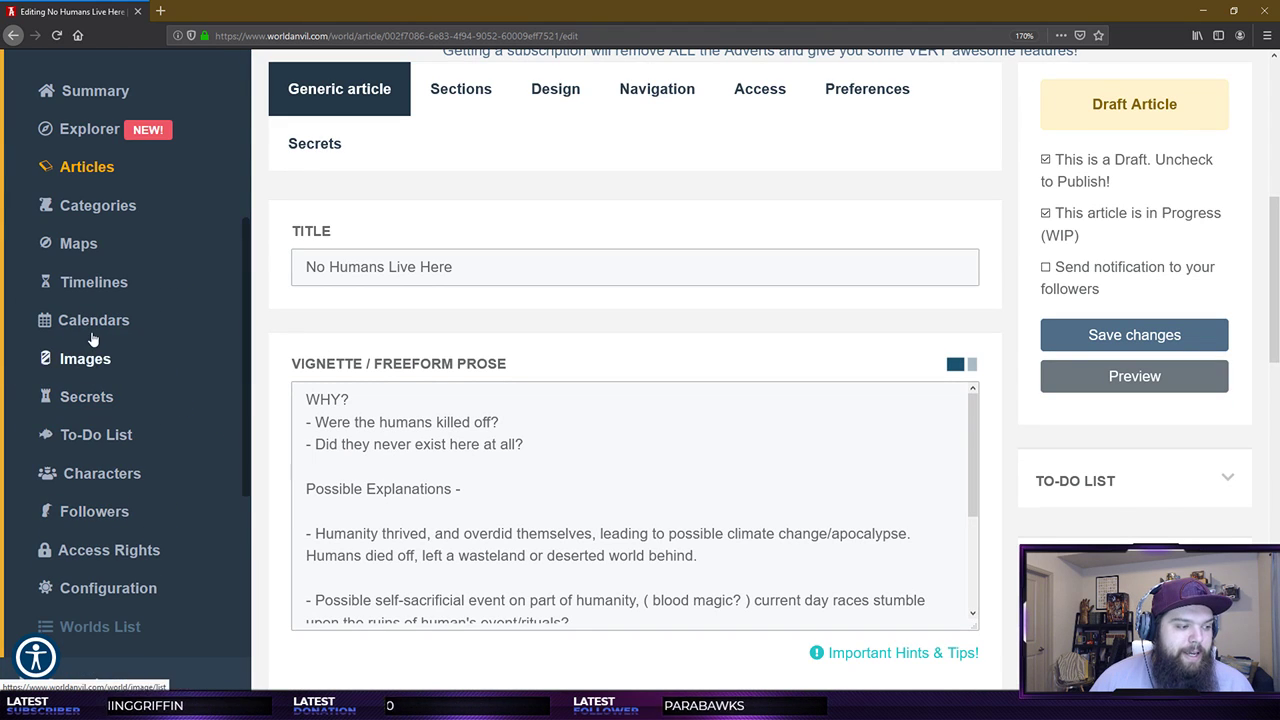
Go to the world's Calendars page and scroll to the empty Calendars table and Create a New Calendar form.
{"action": "left_click", "coordinate": [58, 326]}
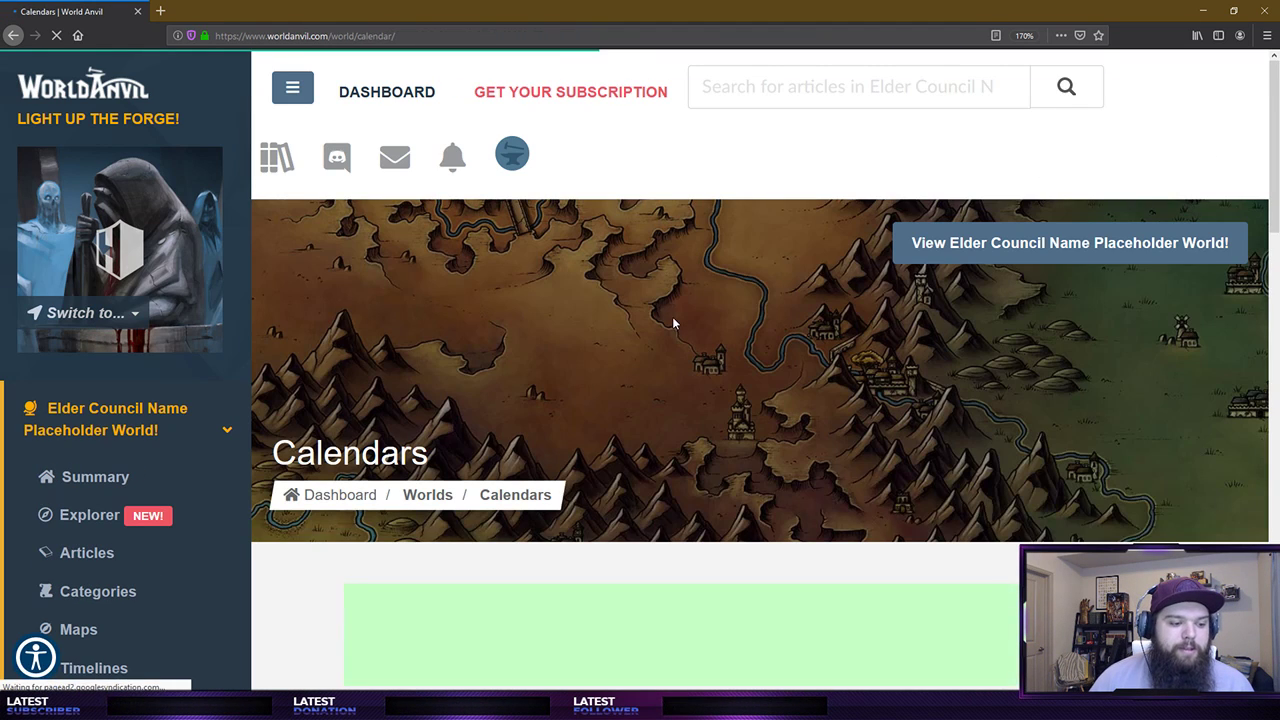
{"action": "scroll", "coordinate": [674, 323], "scroll_direction": "down", "scroll_amount": 5}
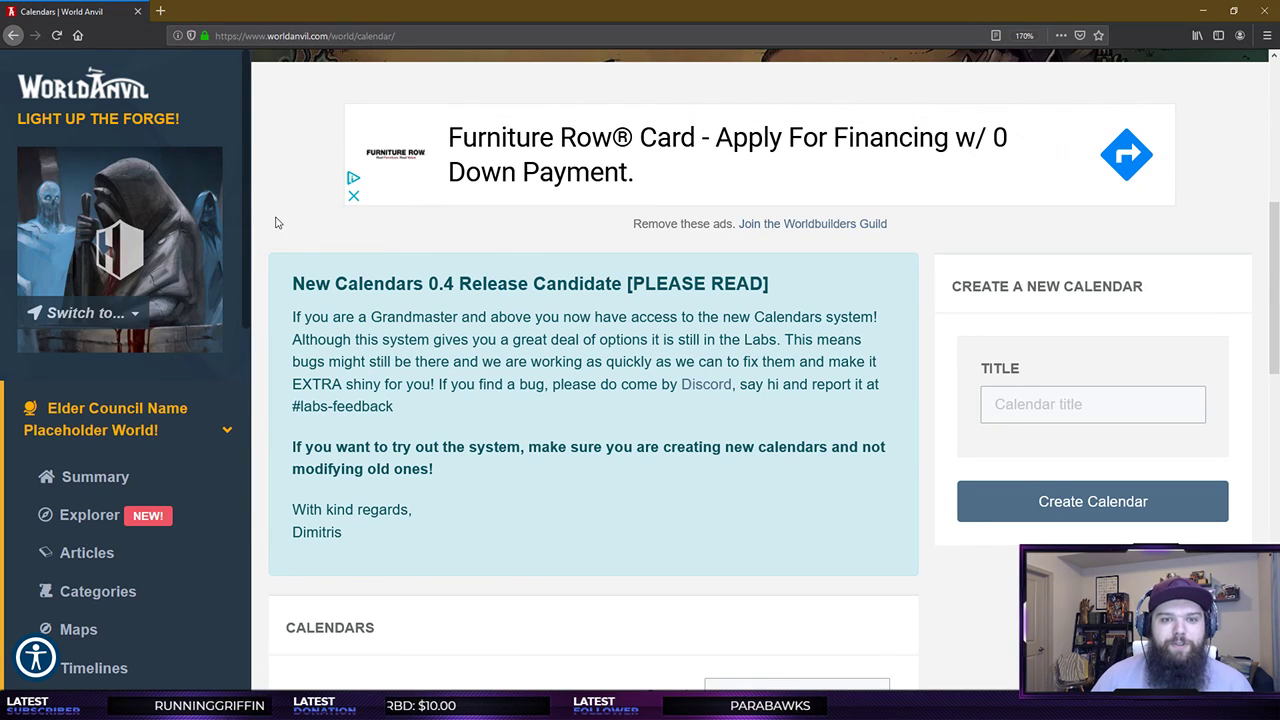
{"action": "scroll", "coordinate": [285, 226], "scroll_direction": "down", "scroll_amount": 3}
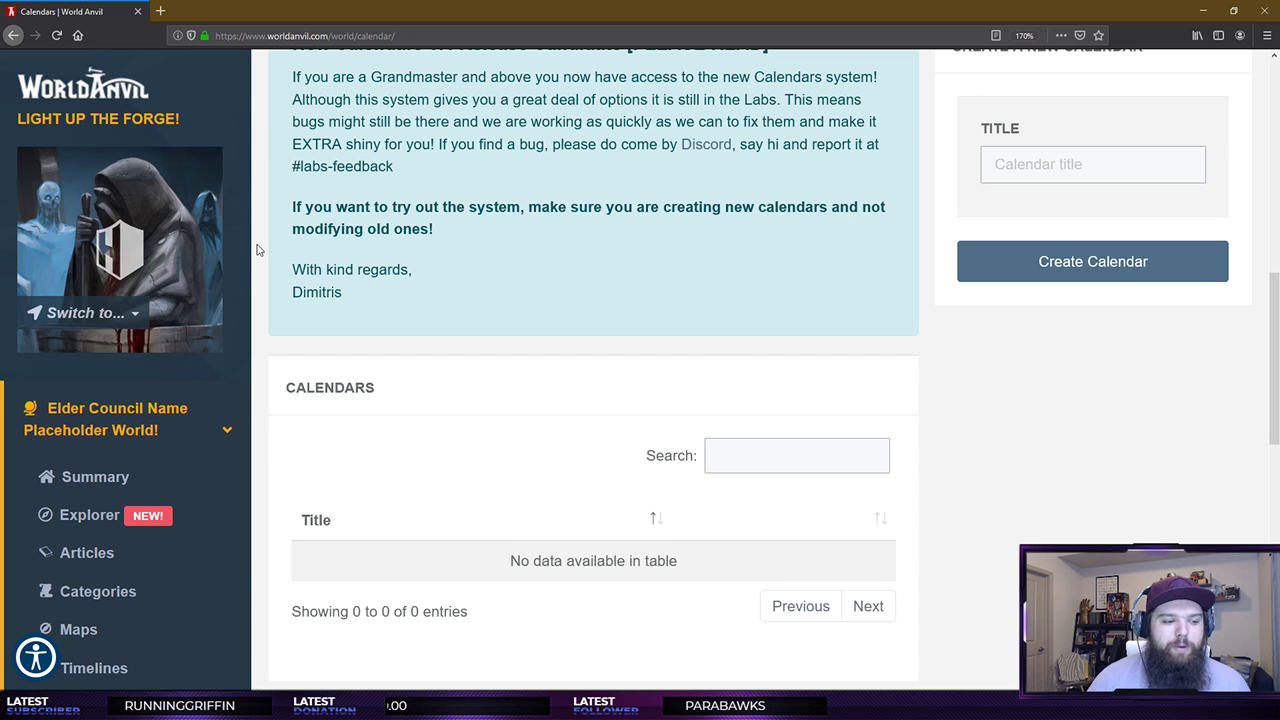
{"action": "scroll", "coordinate": [258, 249], "scroll_direction": "down", "scroll_amount": 3}
{"action": "scroll", "coordinate": [262, 249], "scroll_direction": "up", "scroll_amount": 5}
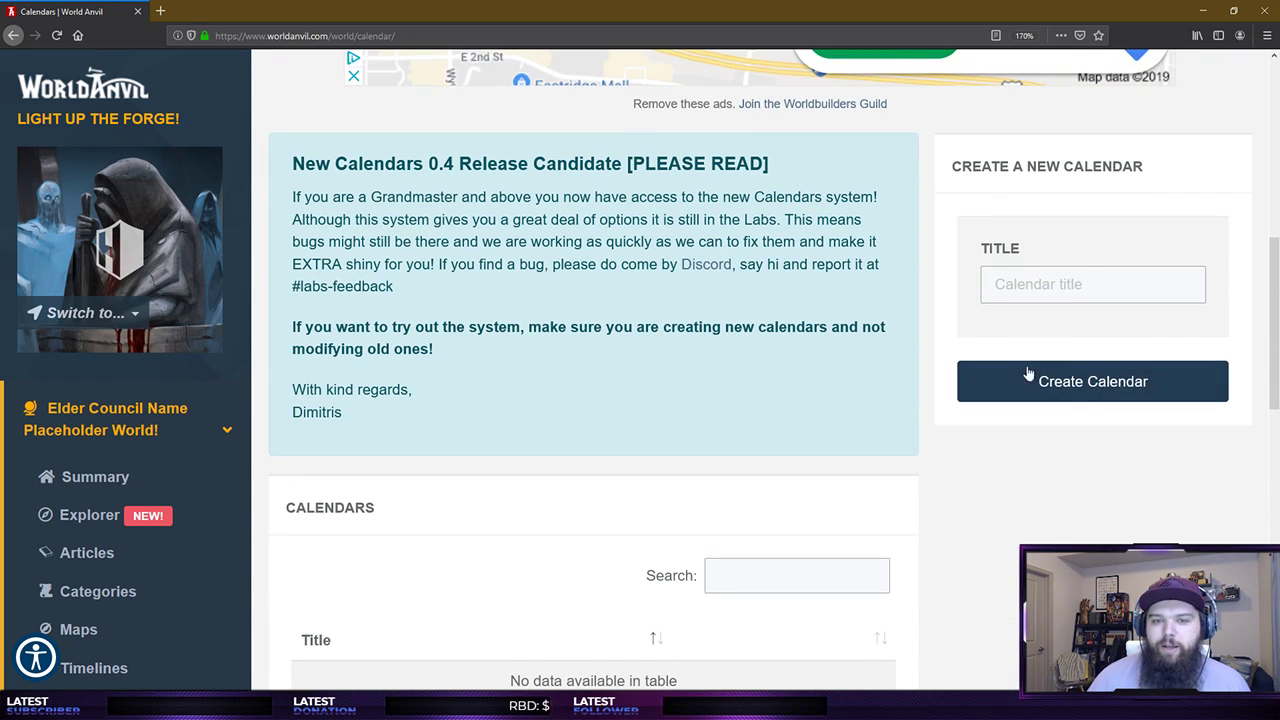